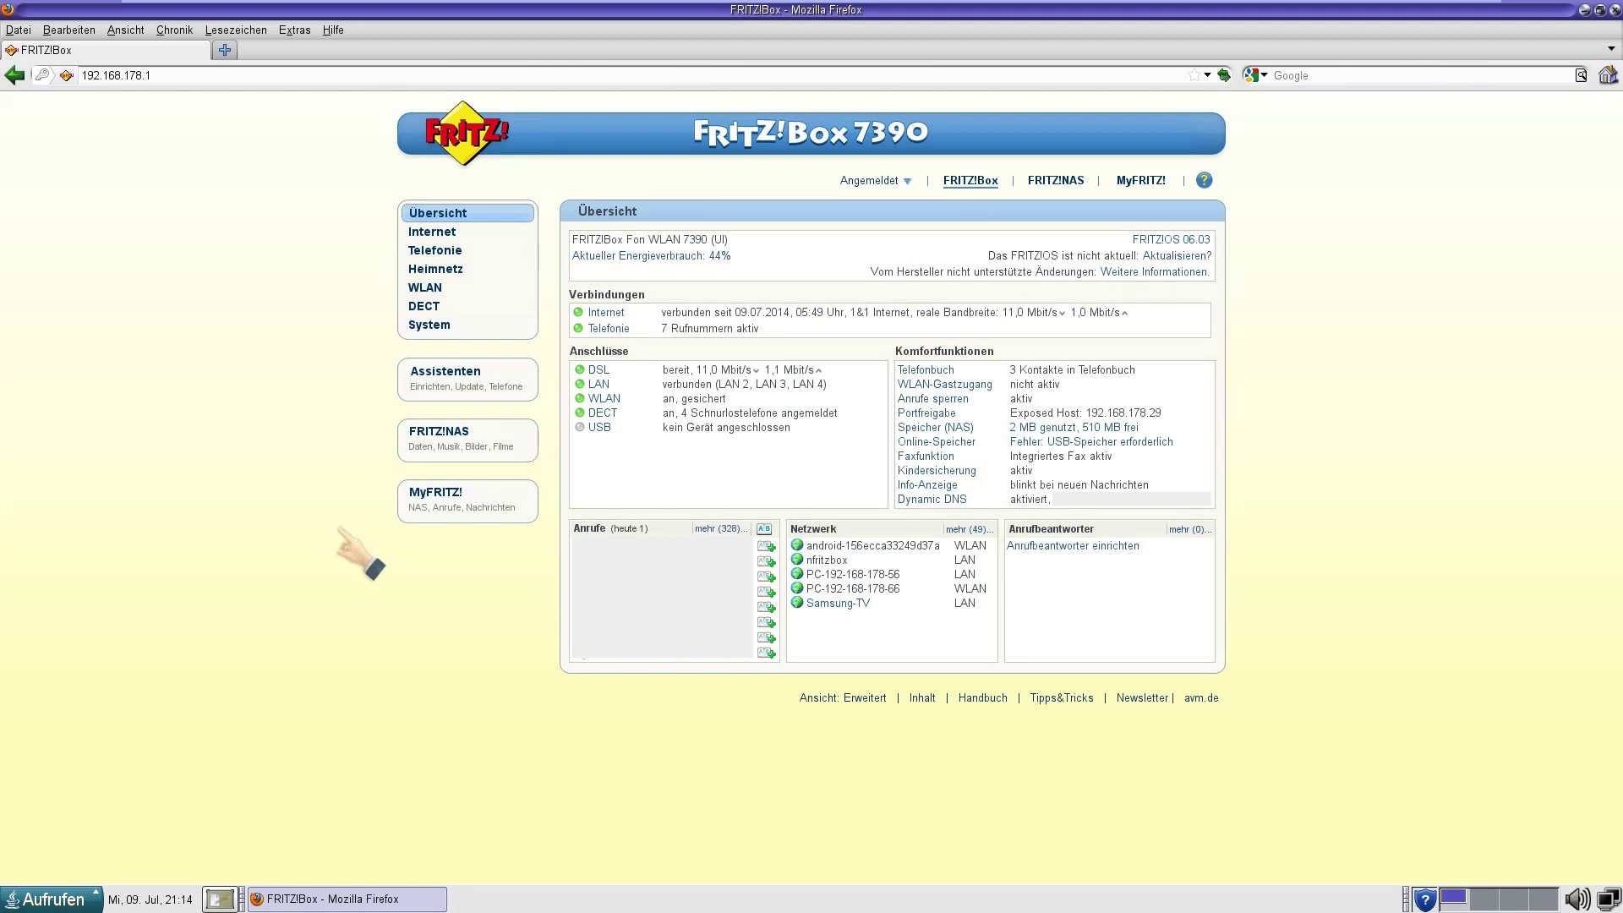
Go to the 7390's Telefonie > Telefoniegeräte list of connected phone devices.
click(436, 251)
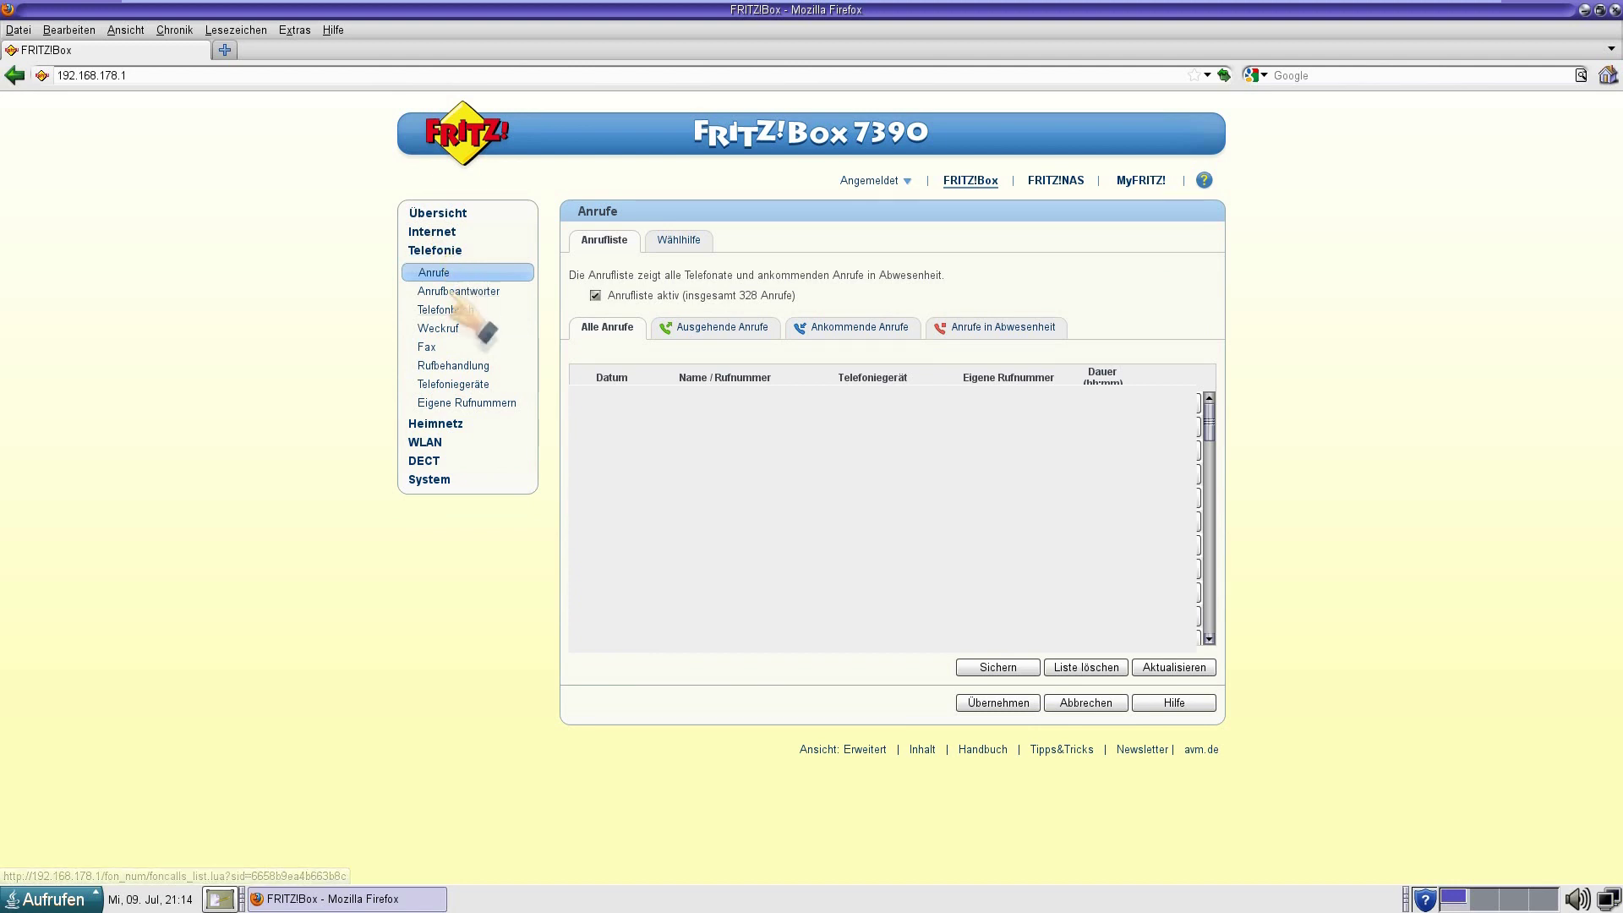
click(449, 384)
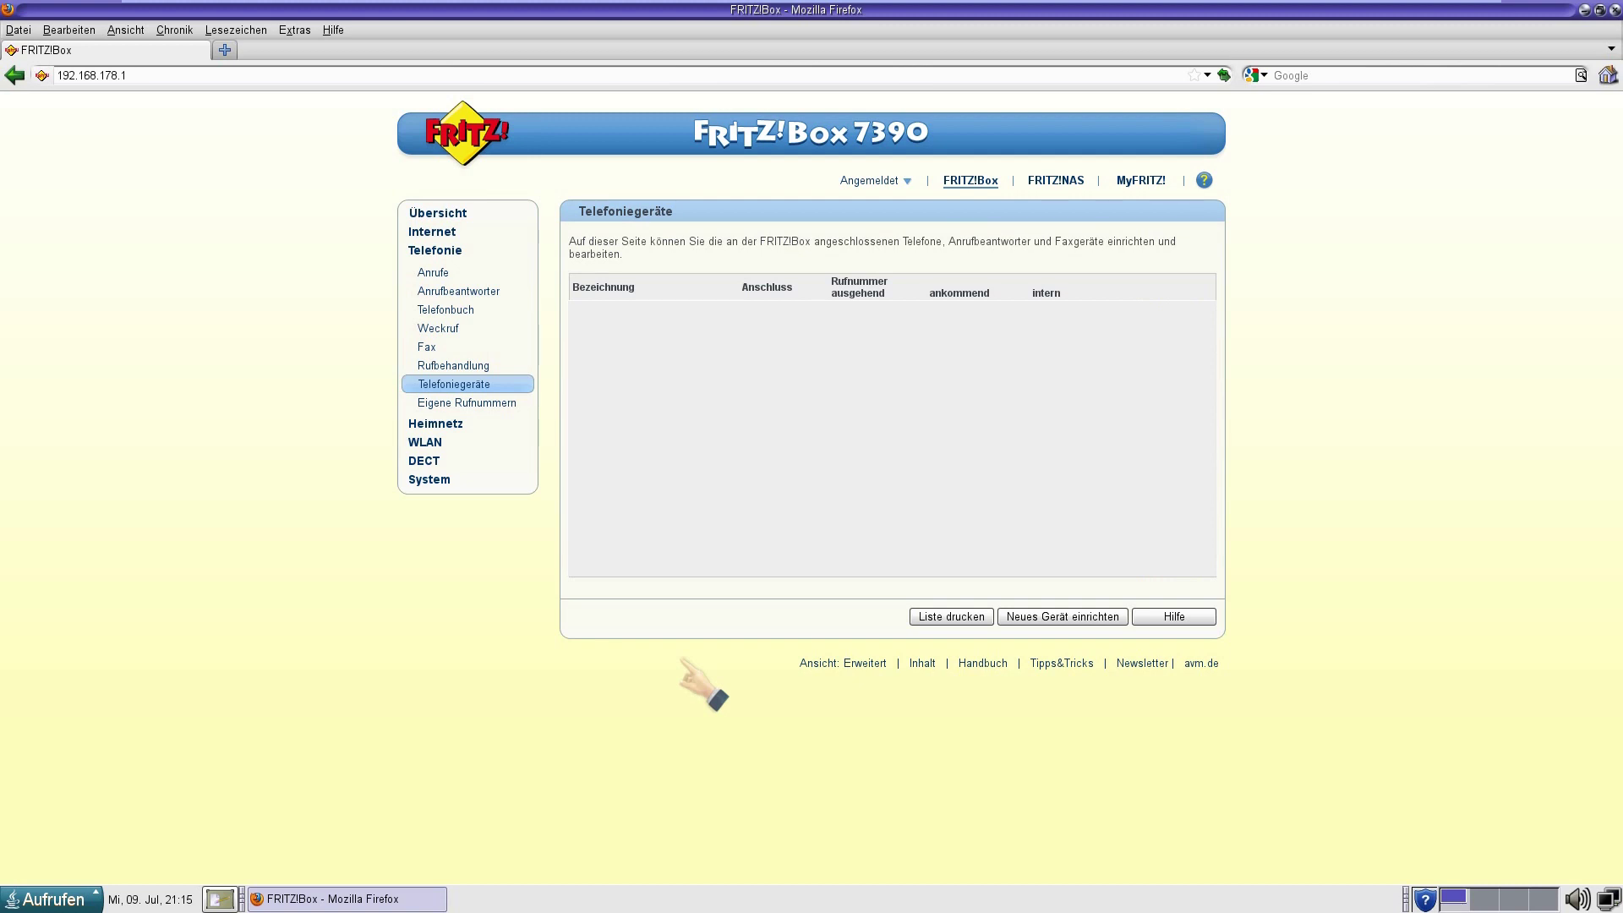
Start the Neues Gerät einrichten wizard to add a new telephony device.
click(1048, 618)
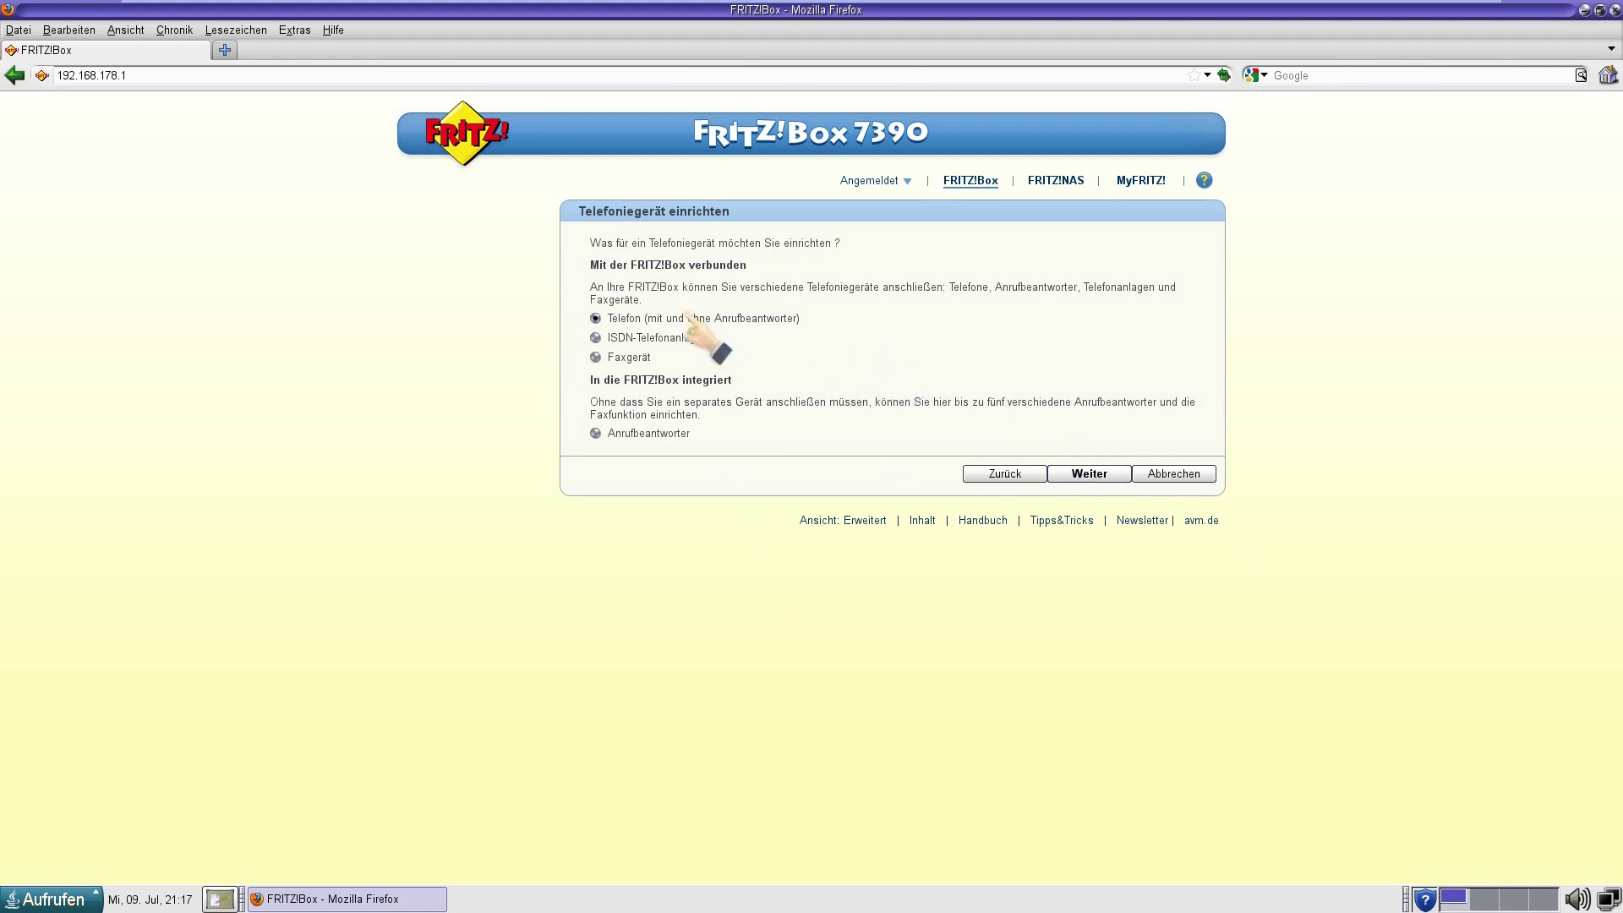
Set up the phone as a LAN/WLAN (IP-Telefon) named 'FRITZ!Box Nr. 2' and continue.
click(1091, 474)
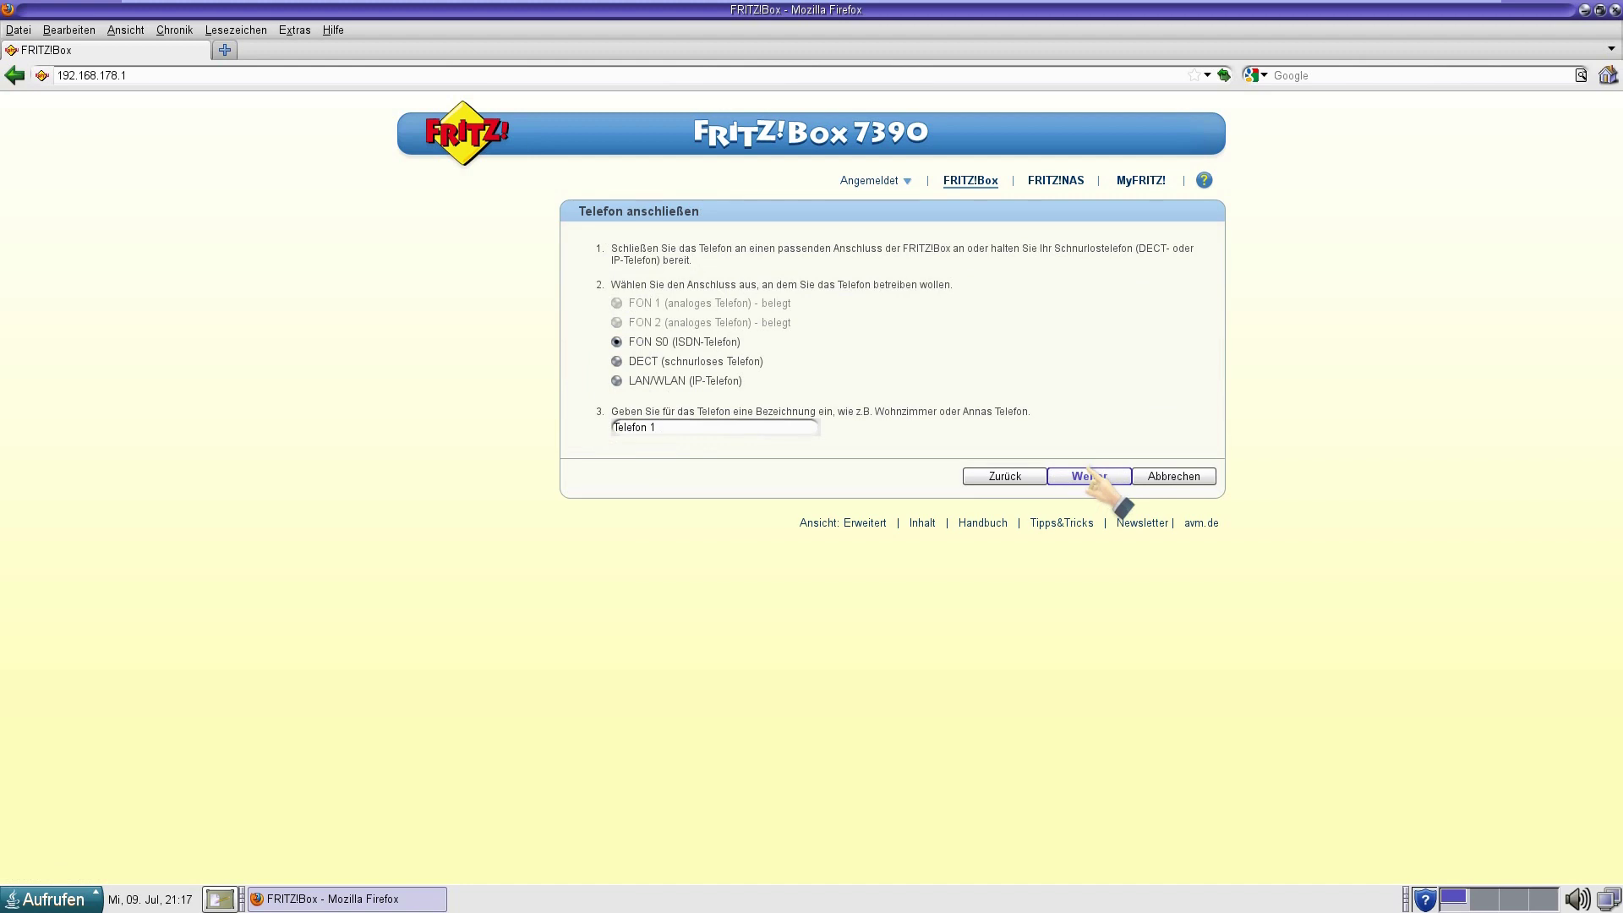
click(614, 379)
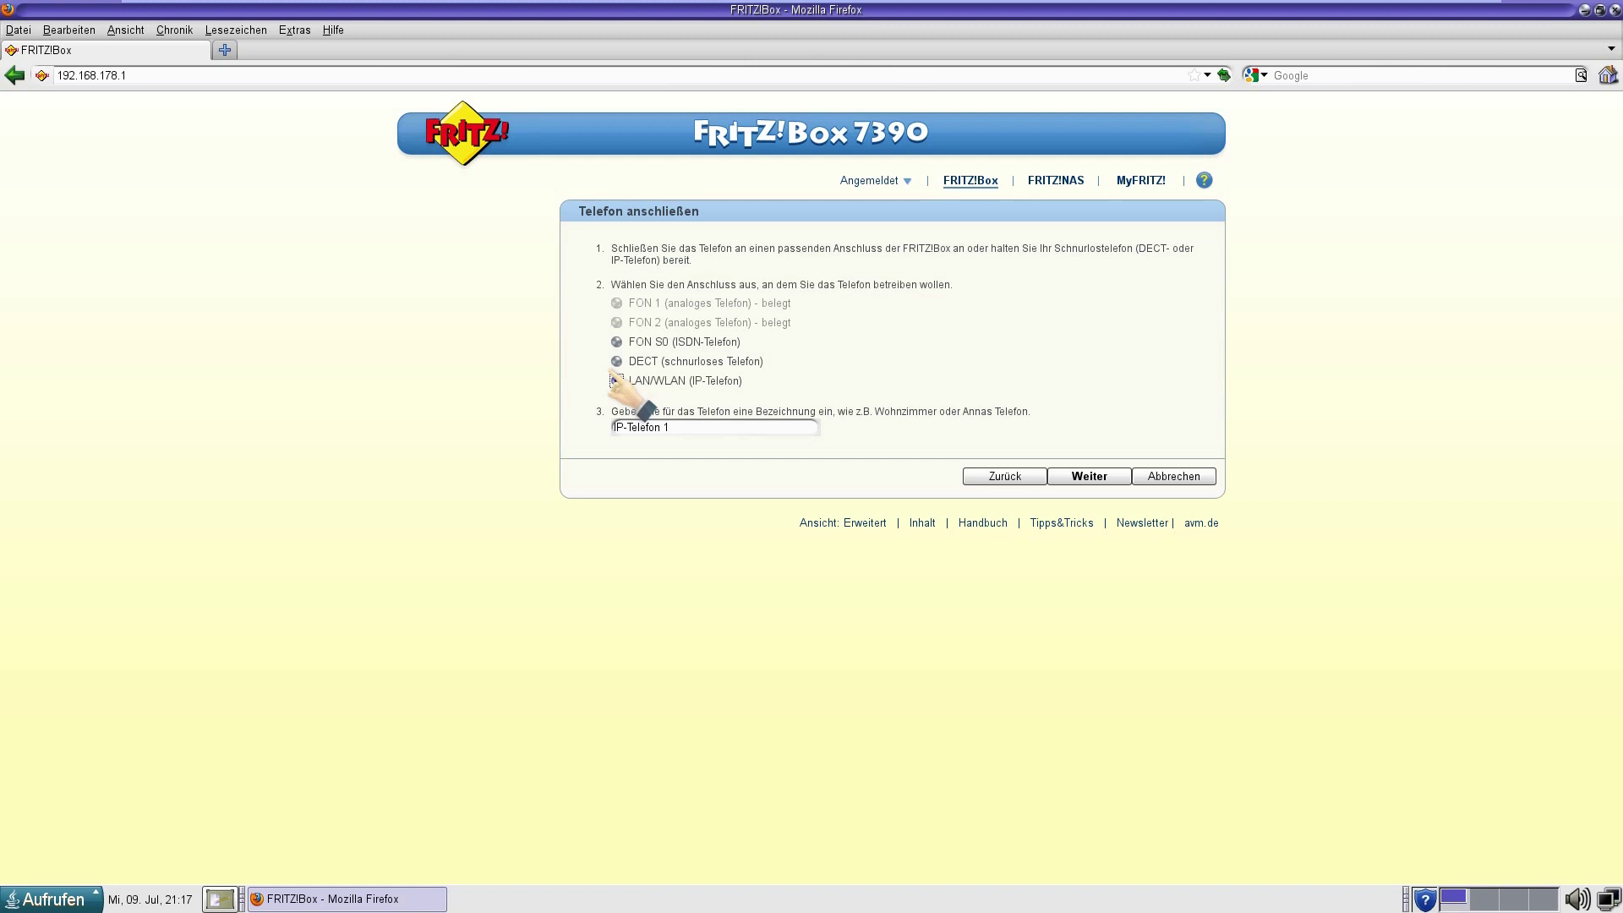
drag(675, 427, 600, 417)
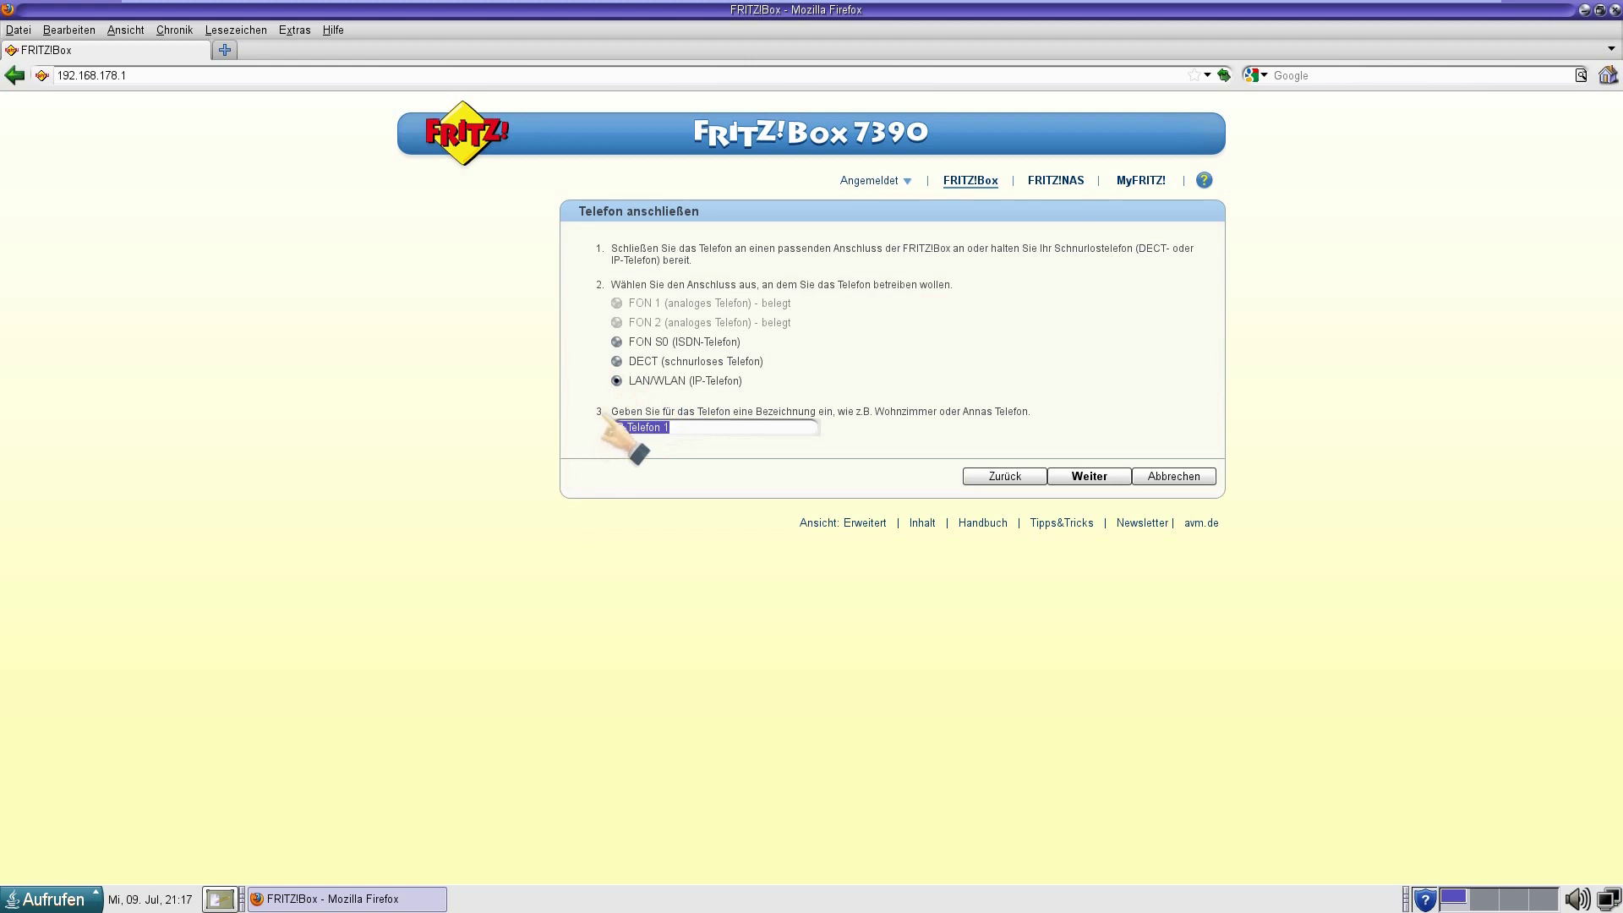
key(BackSpace)
text(FRITZ!Box Nr. 2)
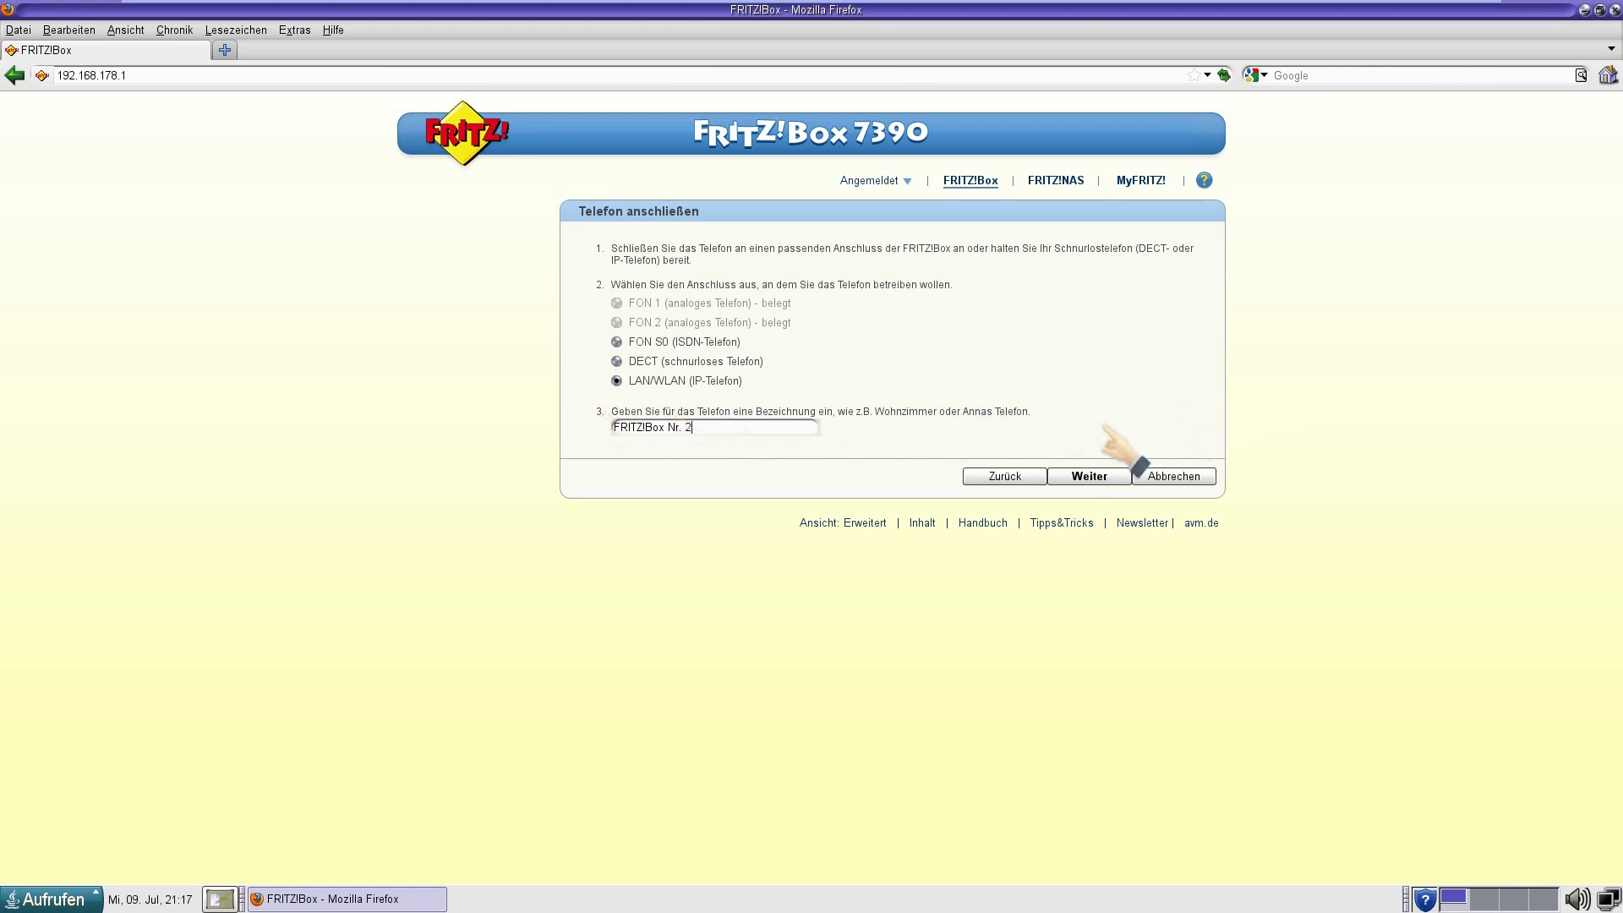
click(1089, 474)
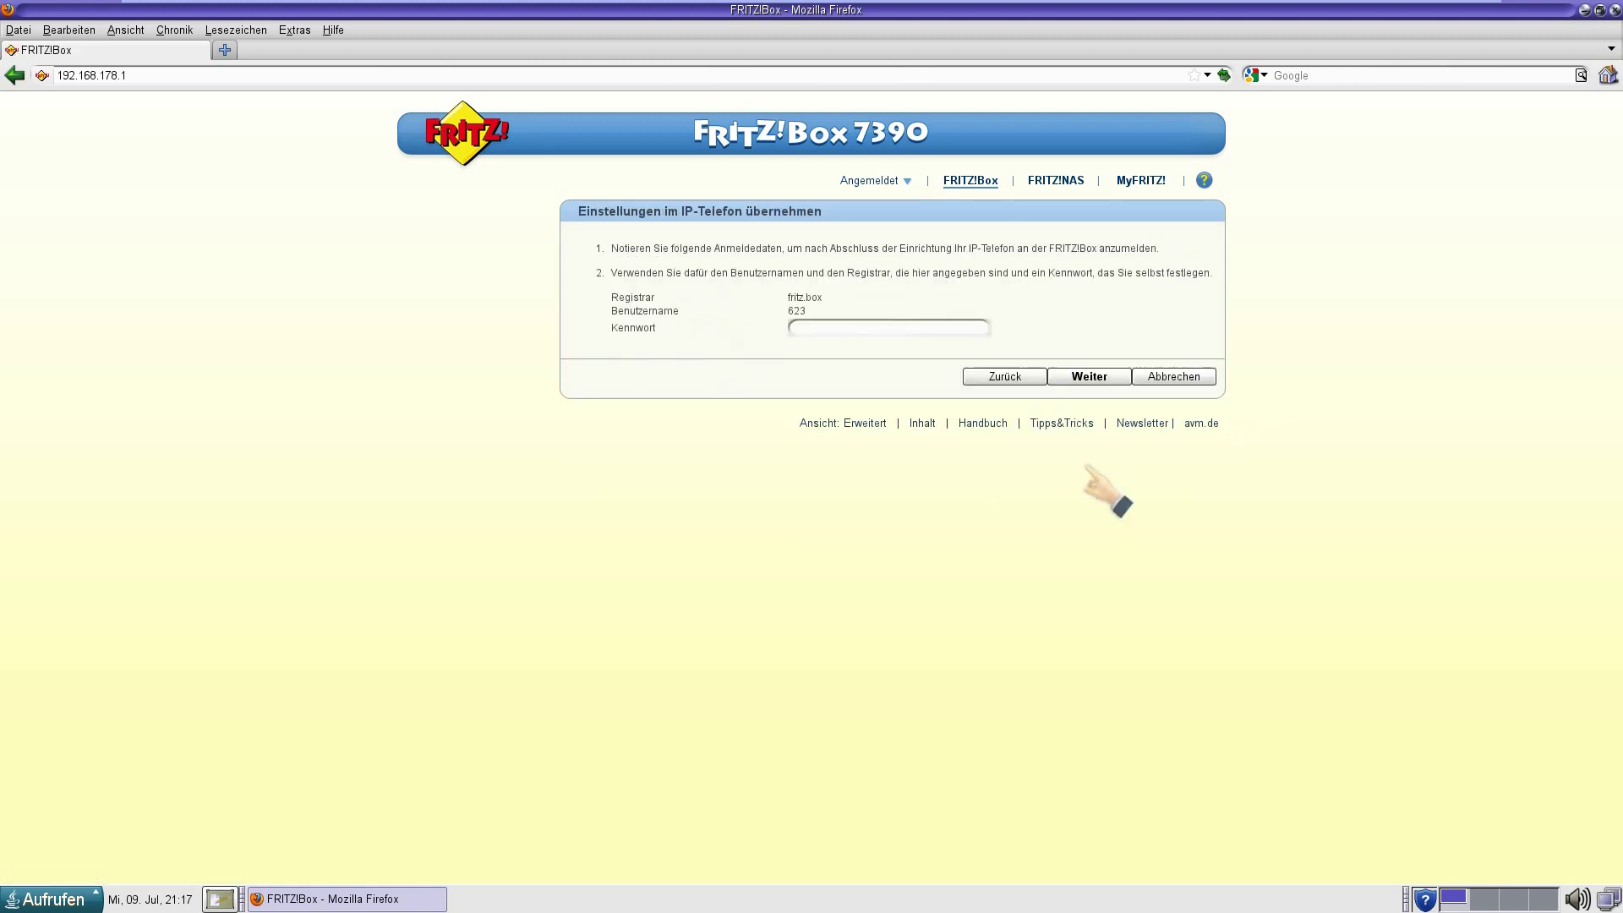
Enter a login password for the IP phone and continue to the outgoing-number step.
click(812, 326)
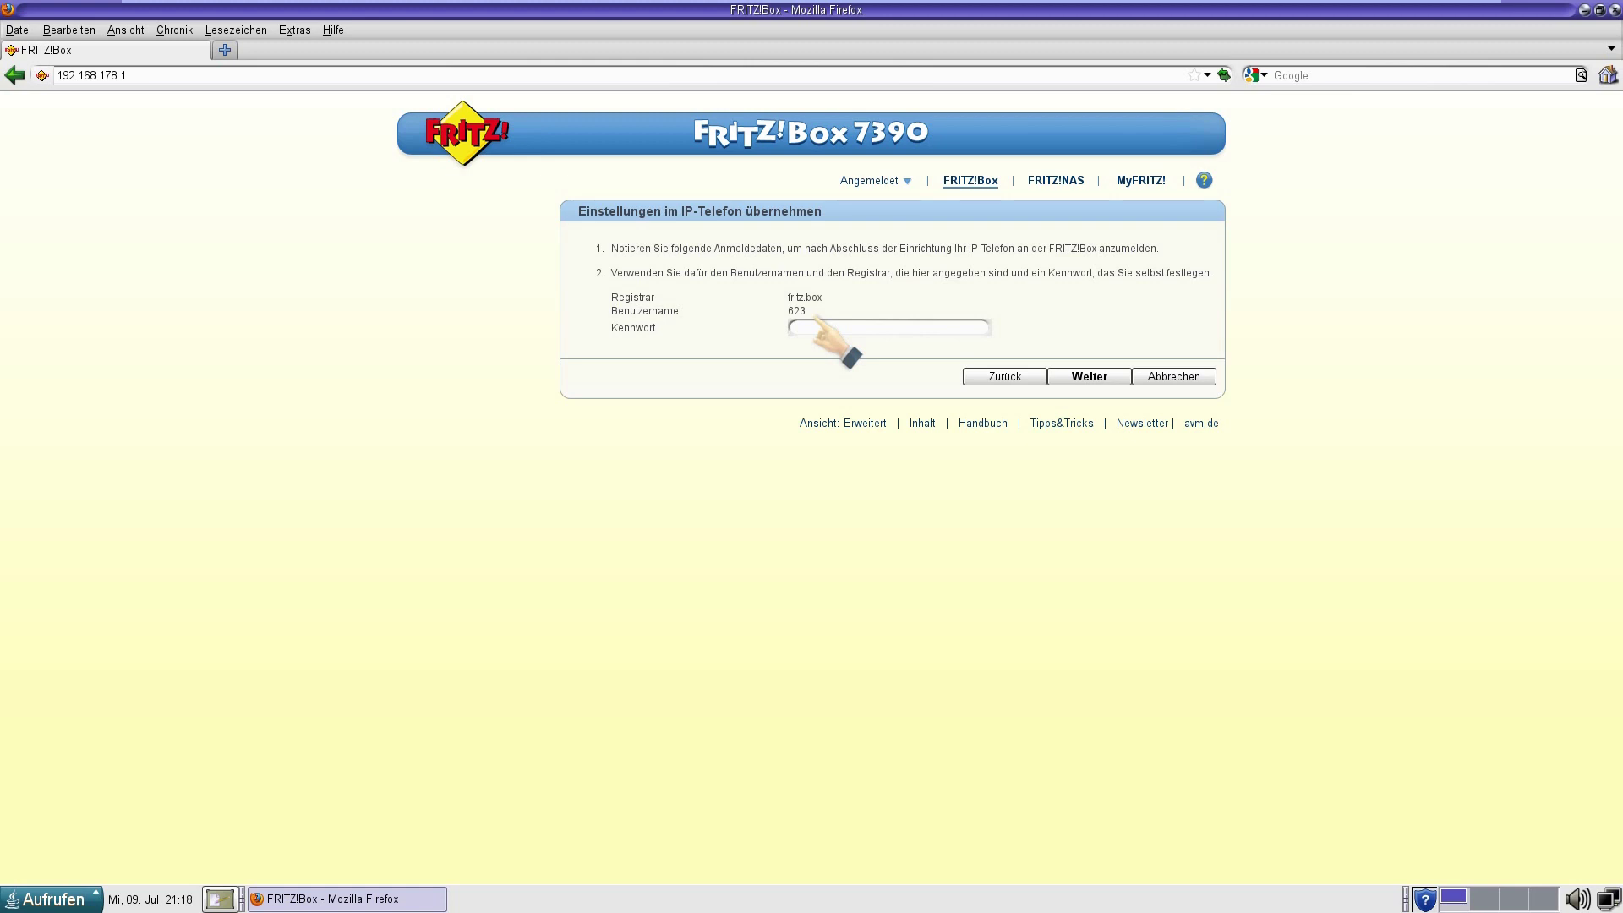
text(1234567)
click(1094, 372)
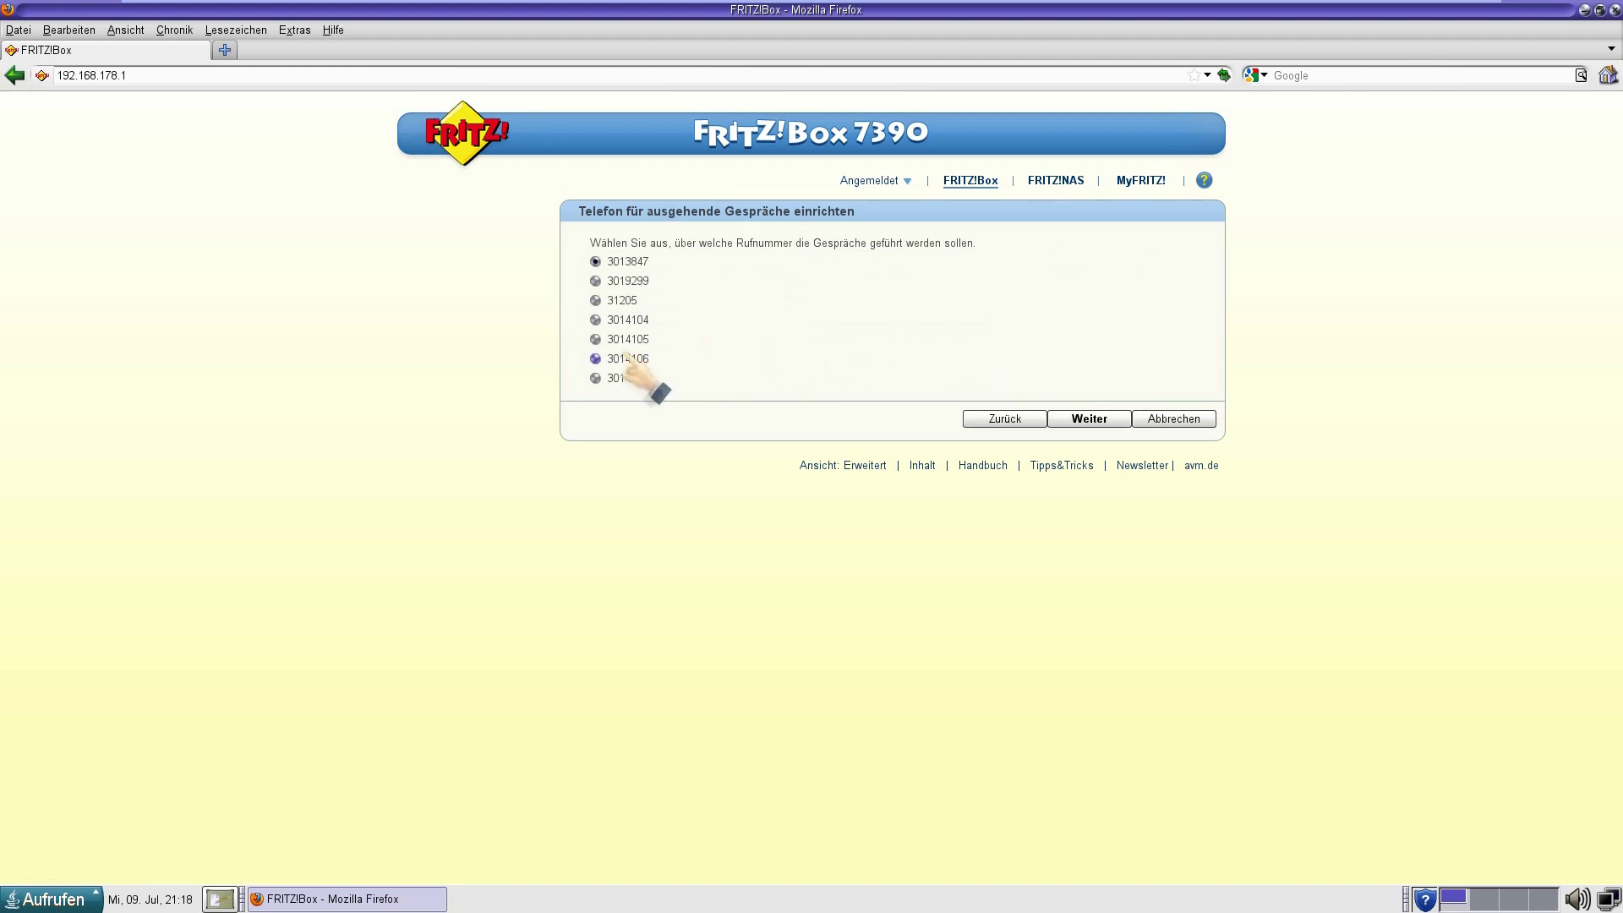
Use the last listed number for outgoing calls and accept calls only for chosen numbers.
click(595, 377)
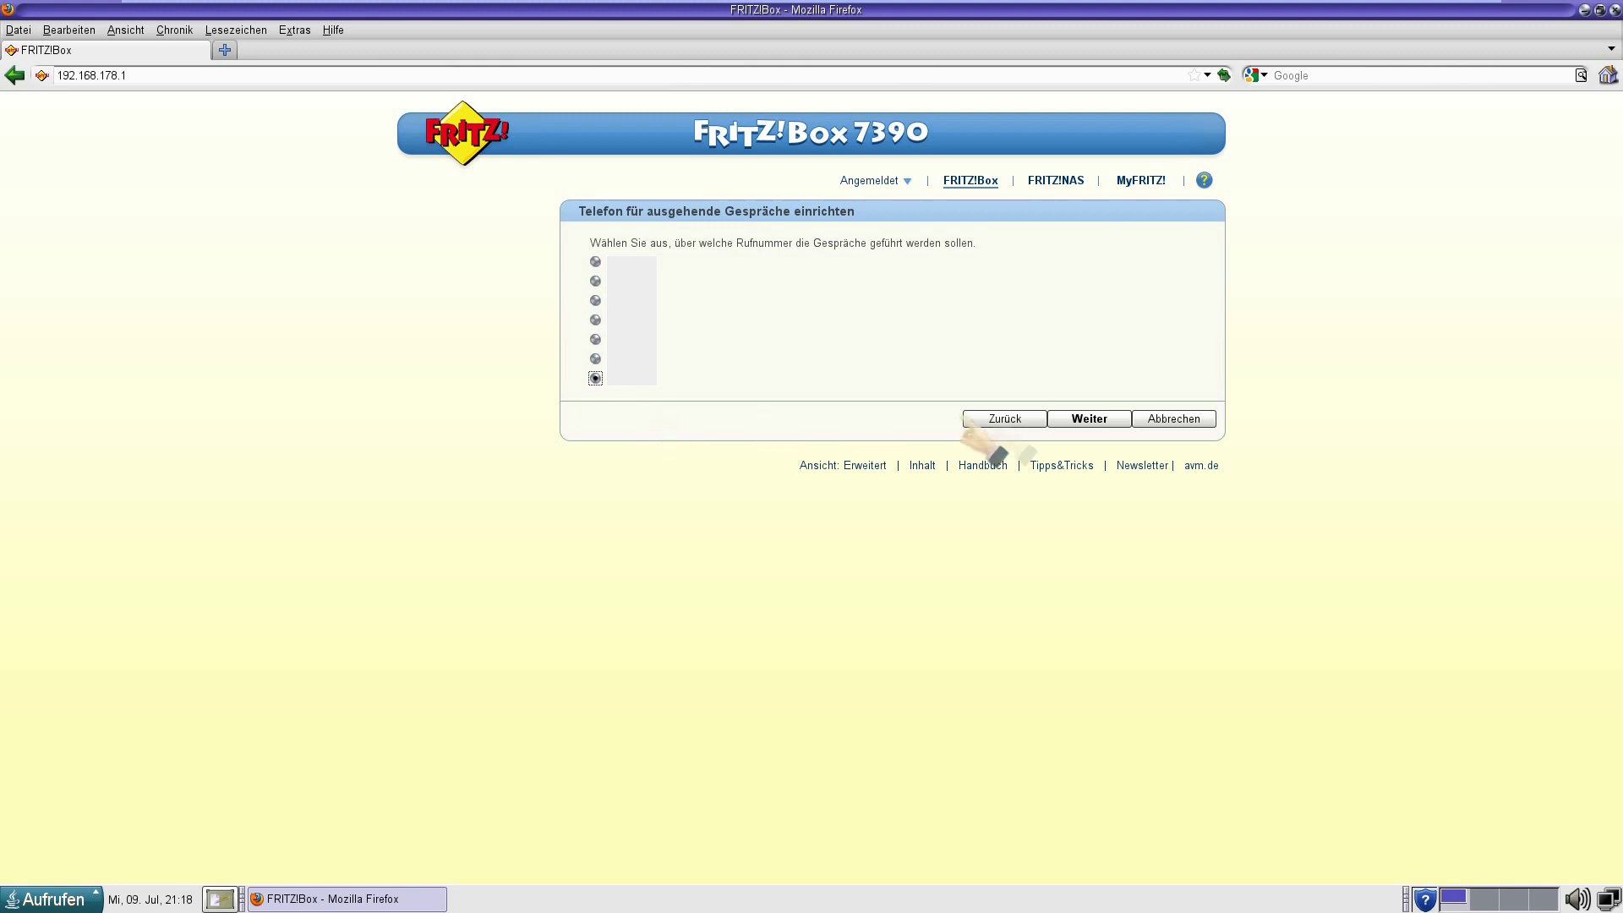
click(1065, 414)
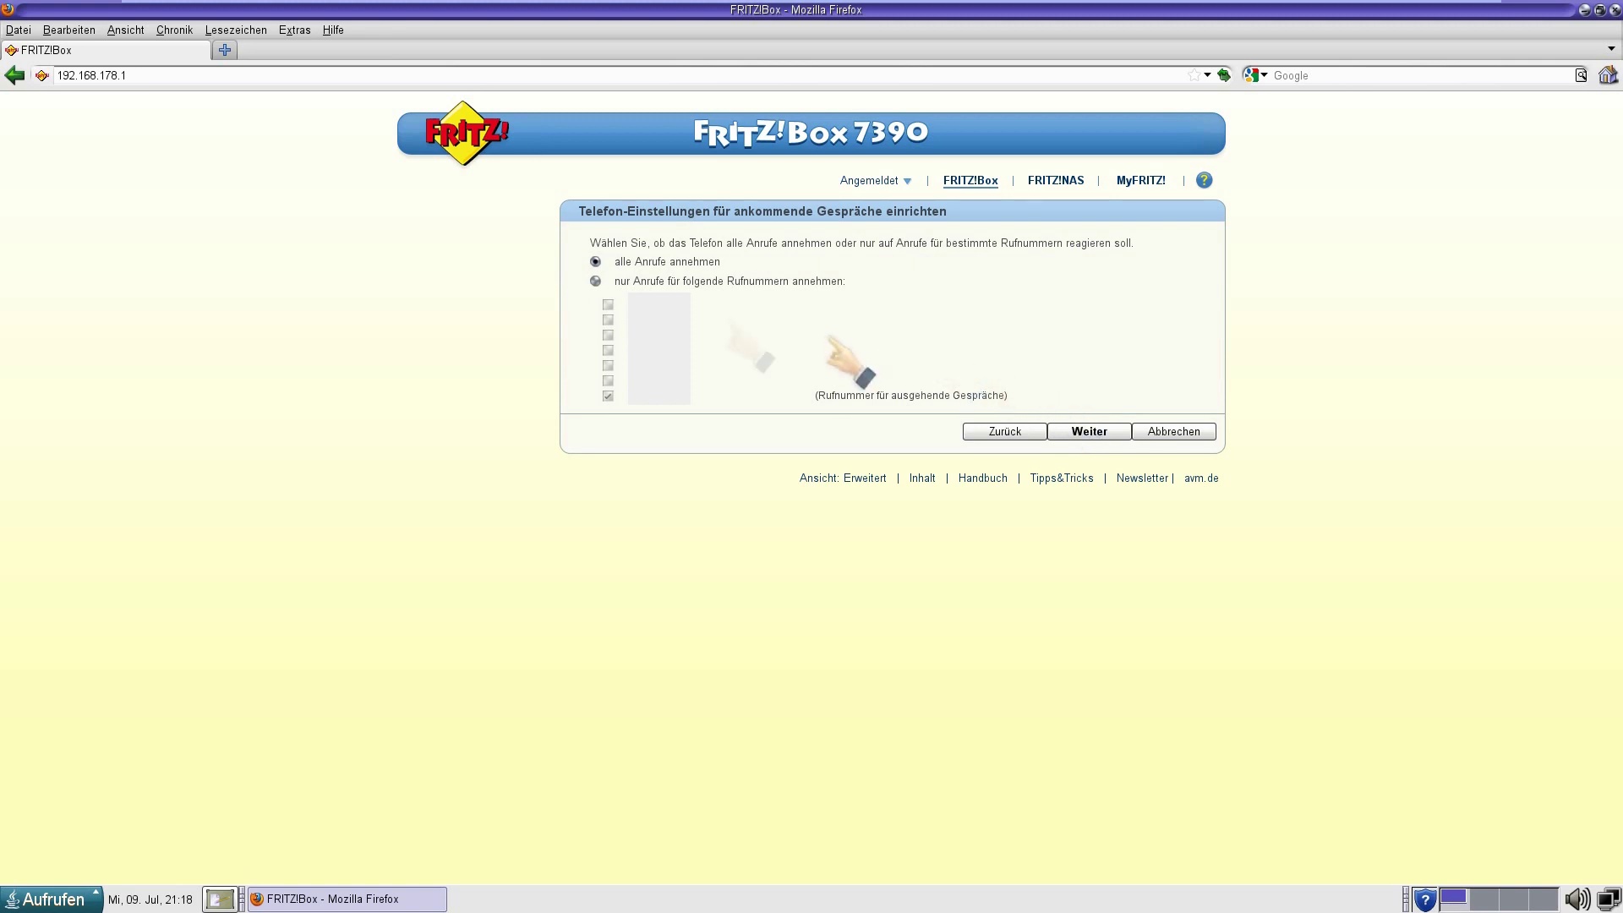
click(596, 281)
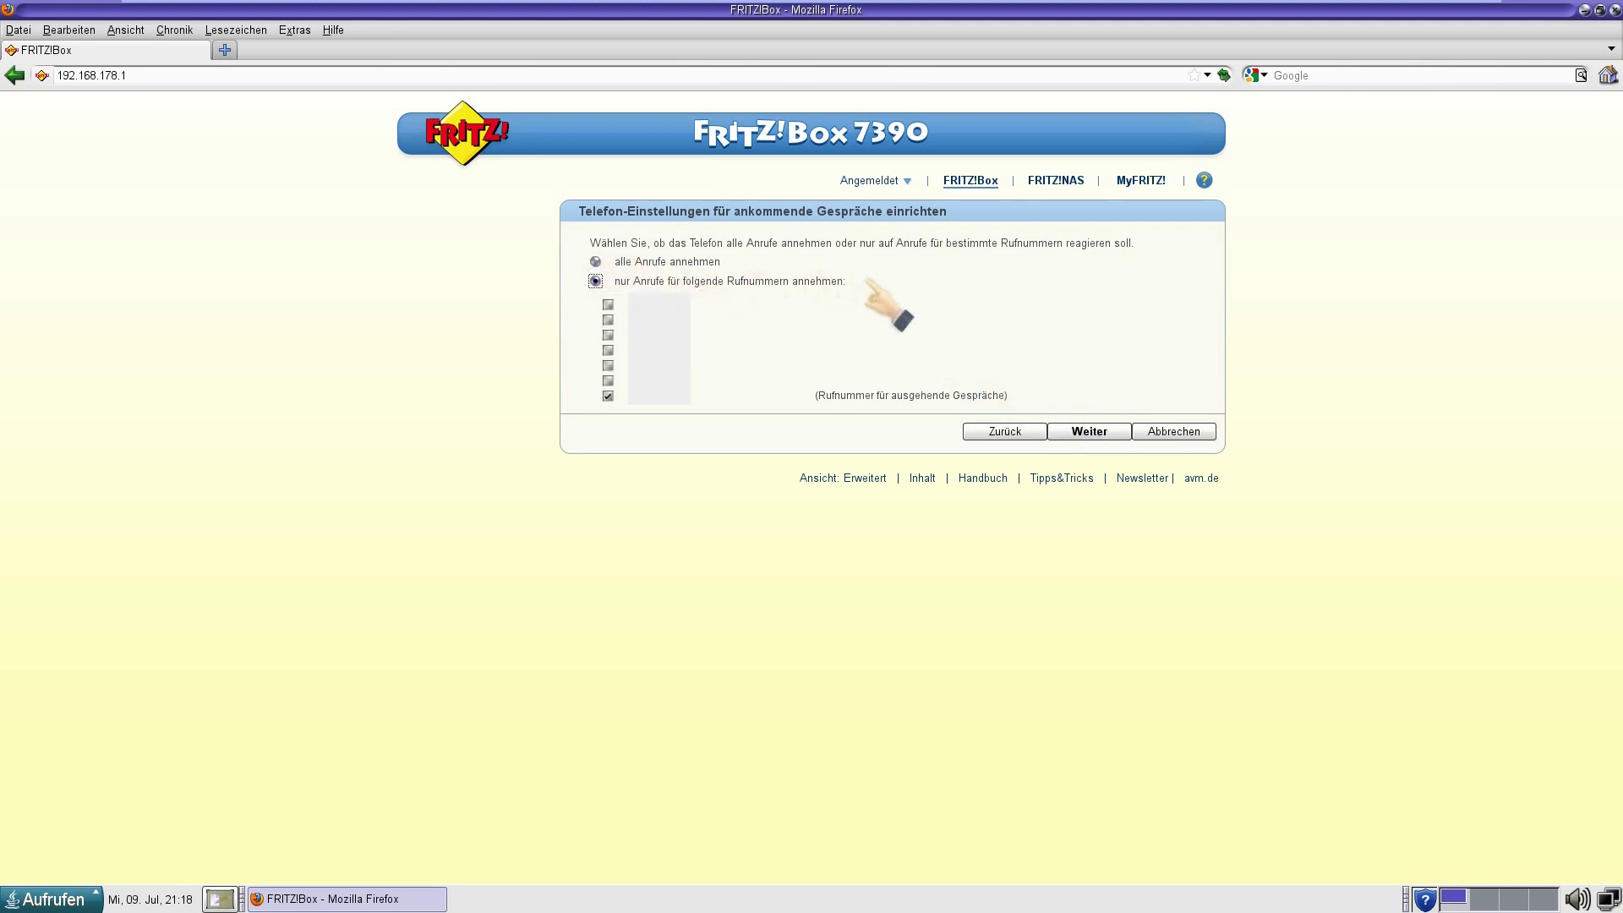
click(1107, 428)
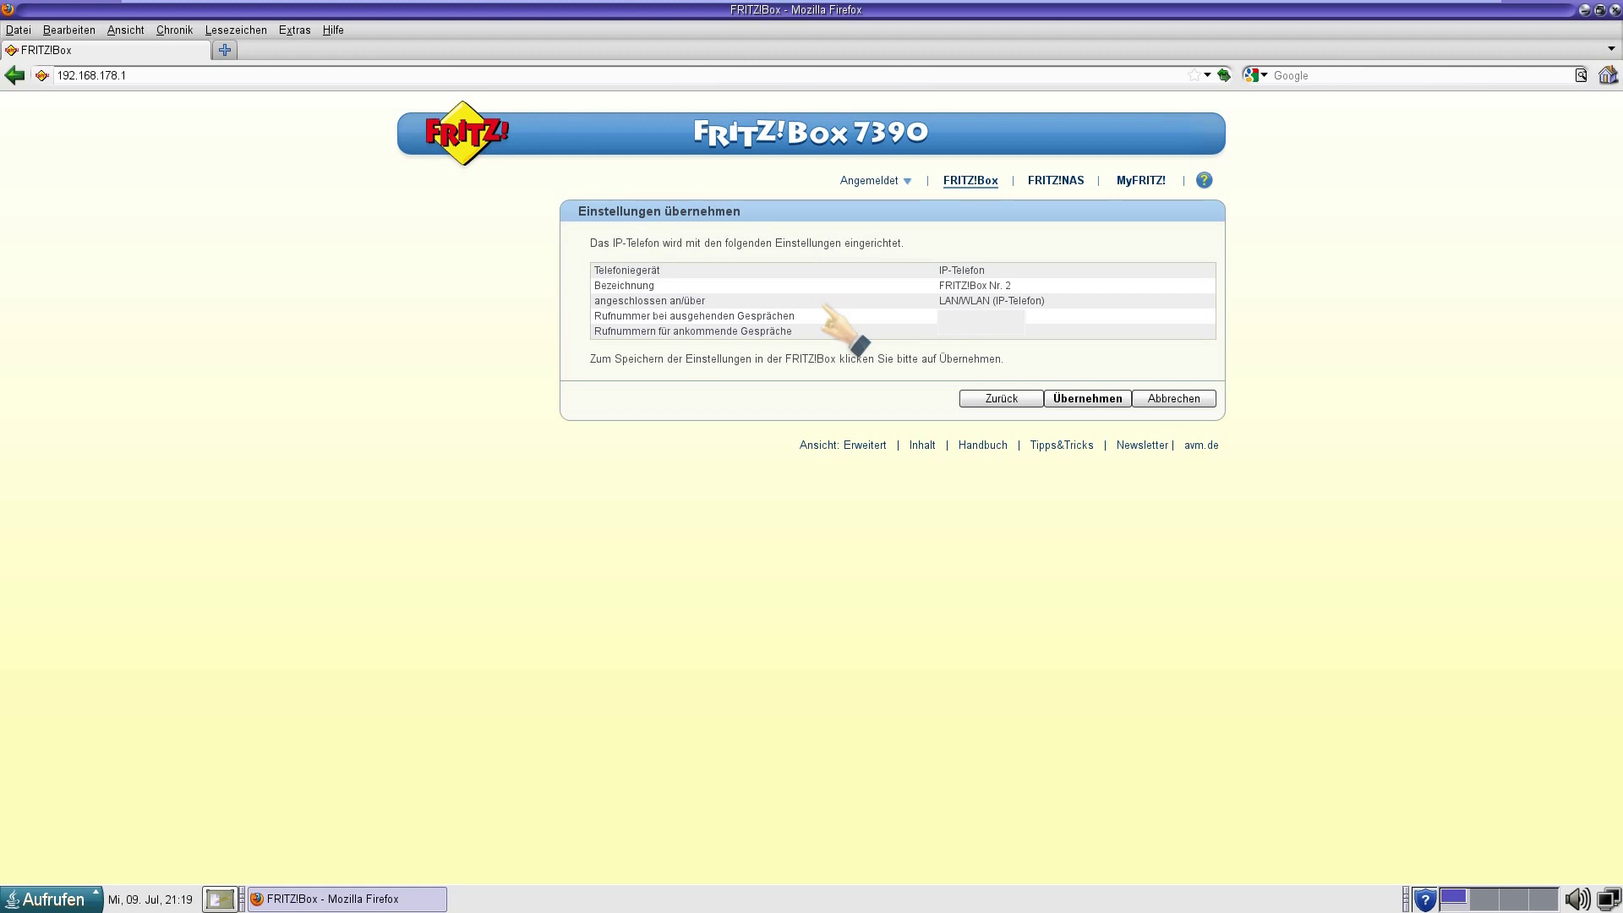
Save the IP phone 'FRITZ!Box Nr. 2' with Übernehmen.
click(1088, 398)
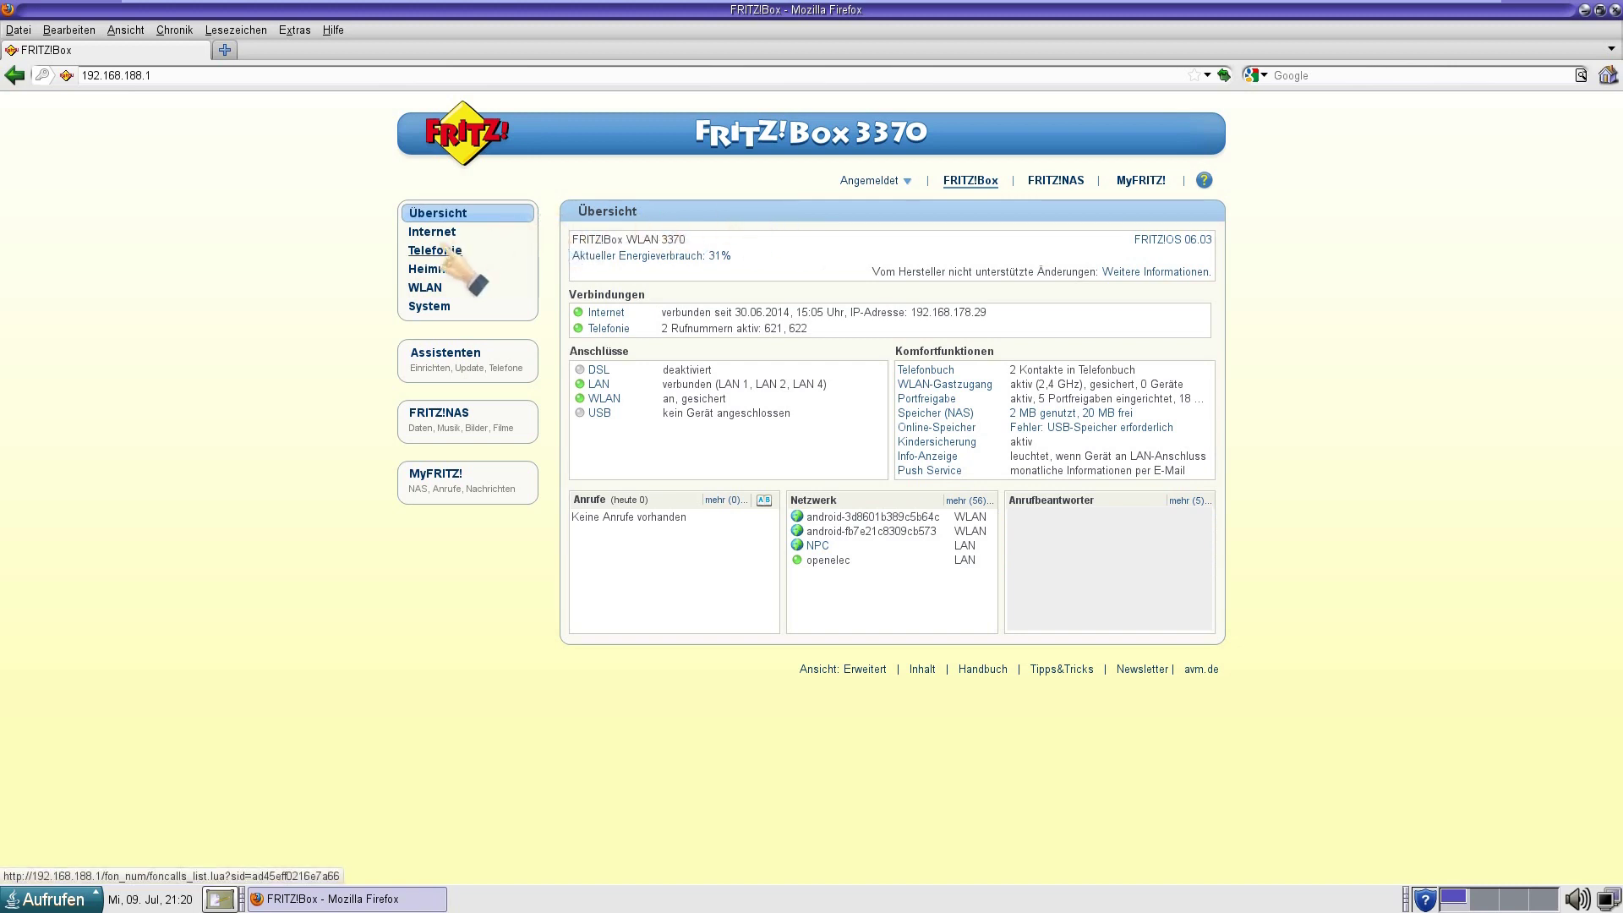
Go to the 3370's Telefonie > Eigene Rufnummern list.
click(435, 250)
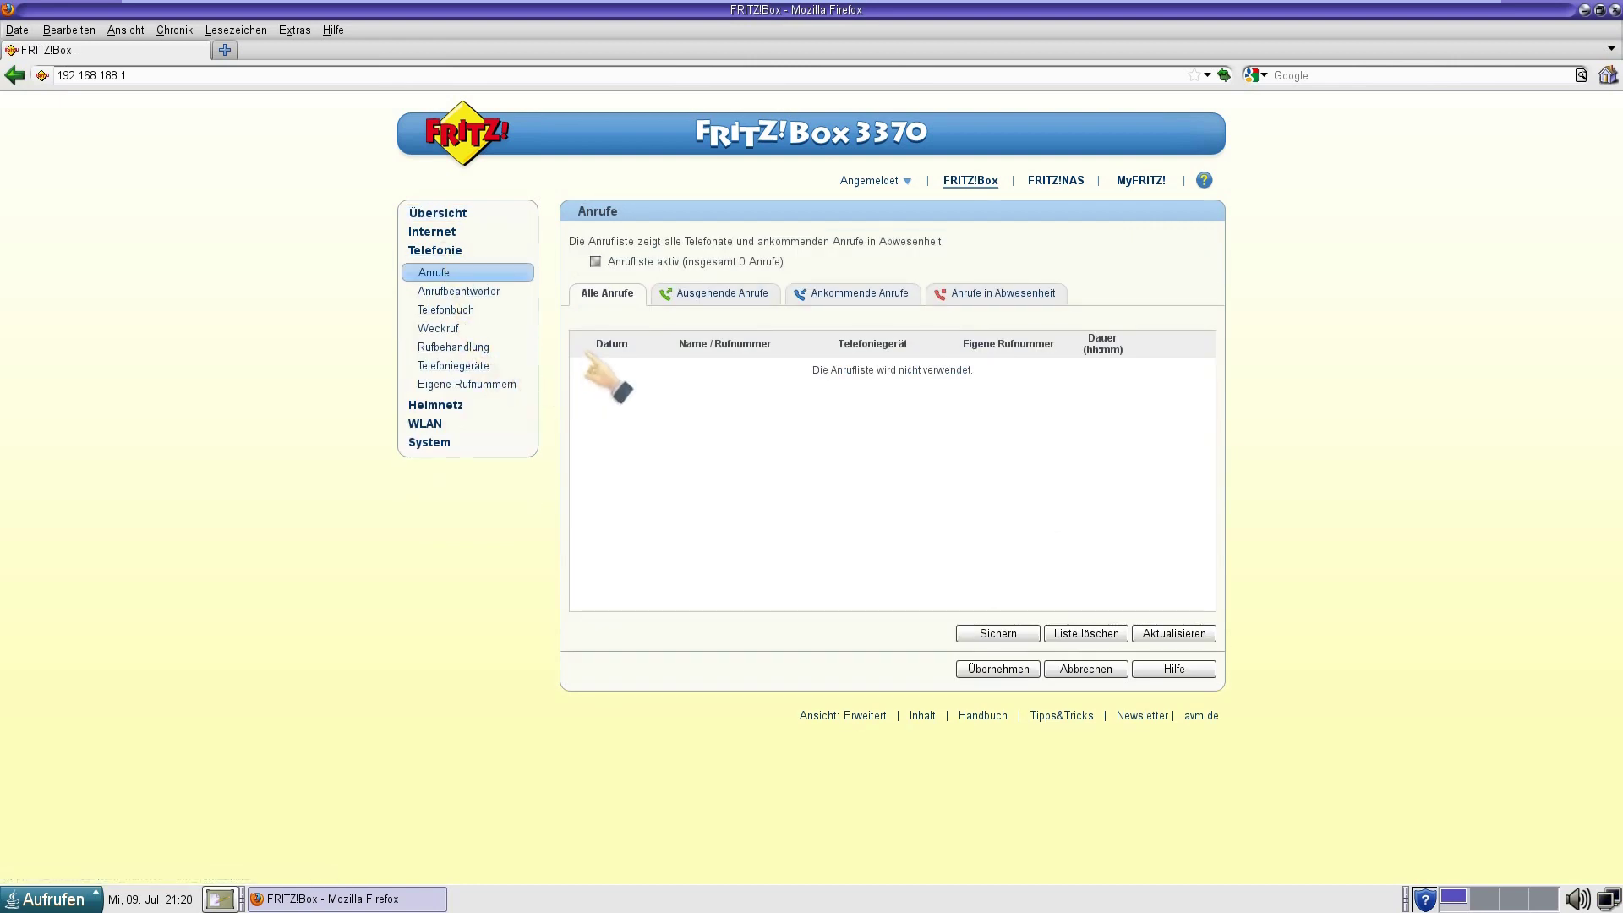
click(487, 380)
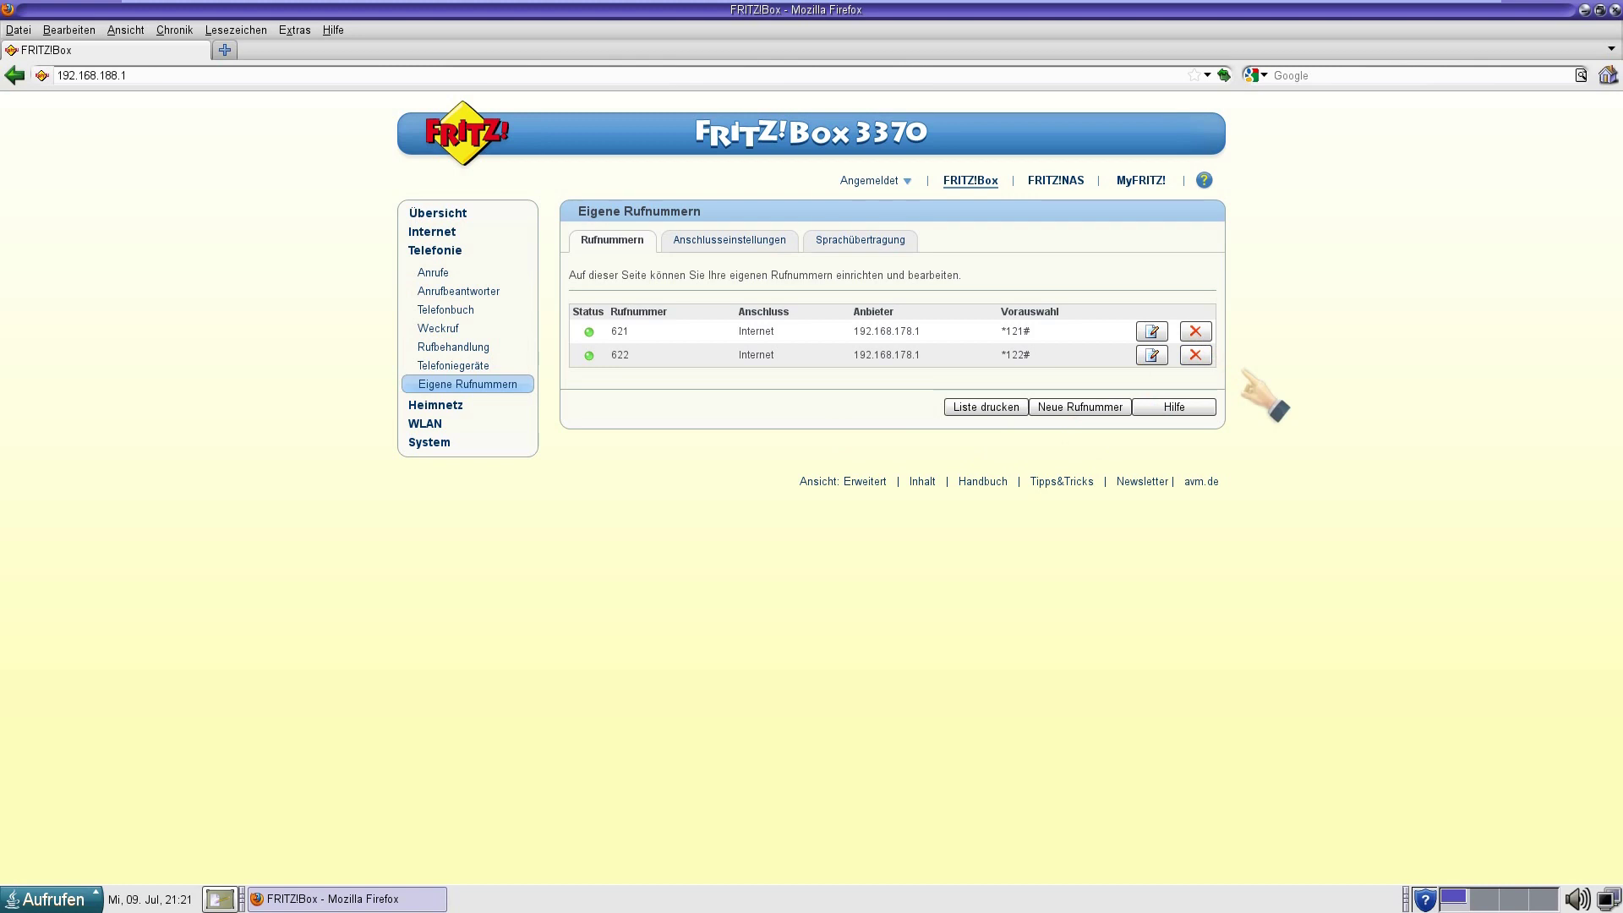
Start a new internet phone number with 'anderer Anbieter' as the telephony provider.
click(1067, 402)
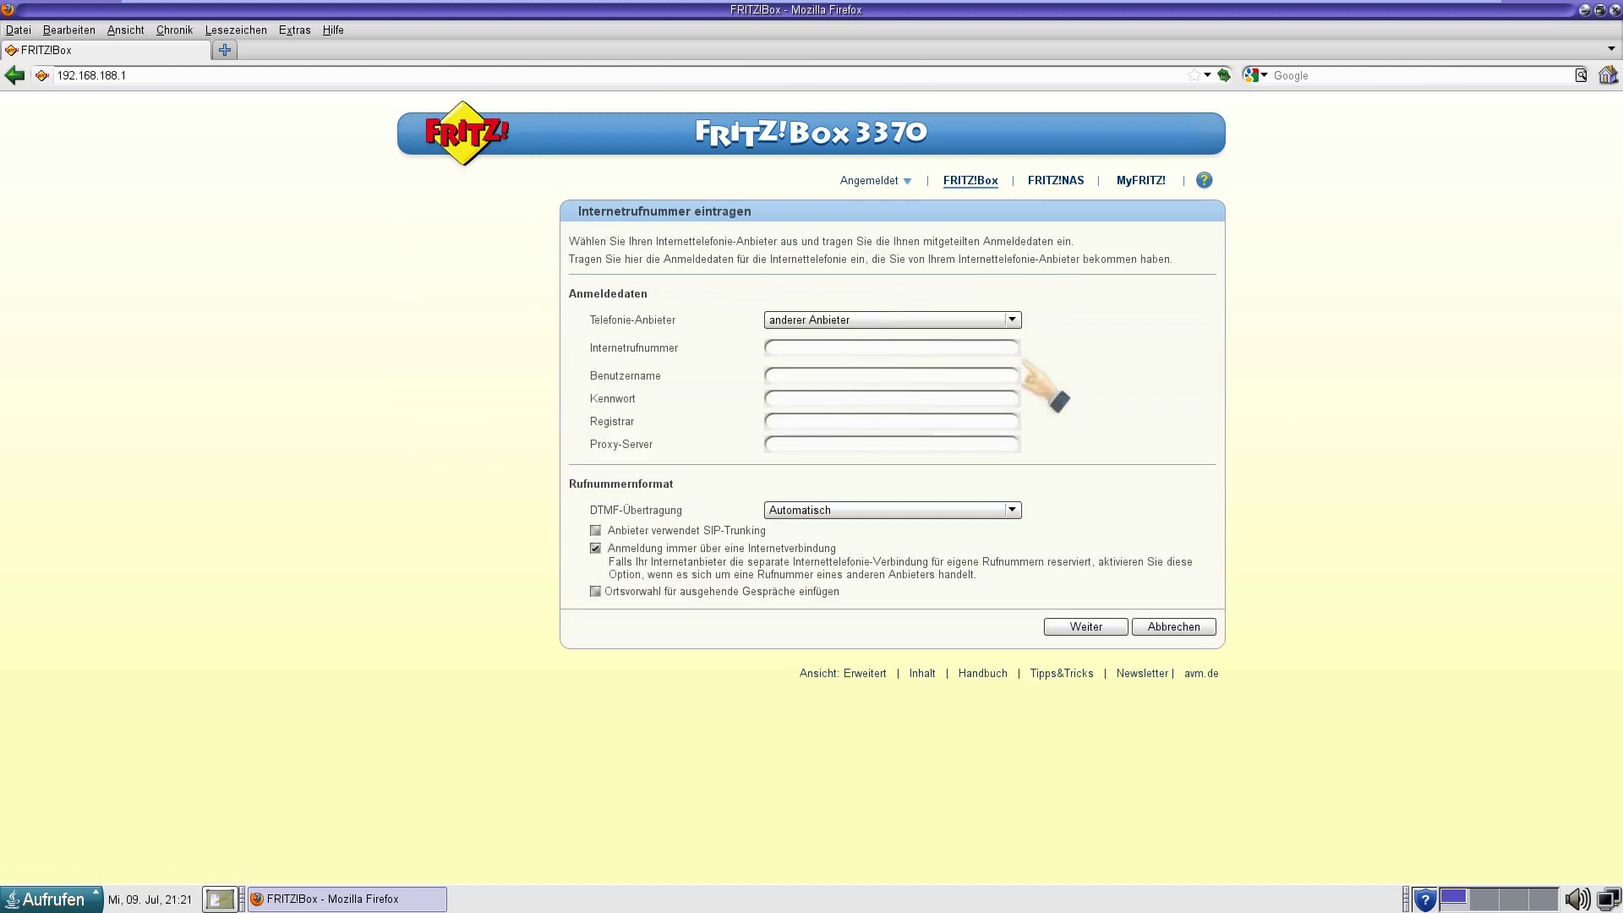
click(998, 309)
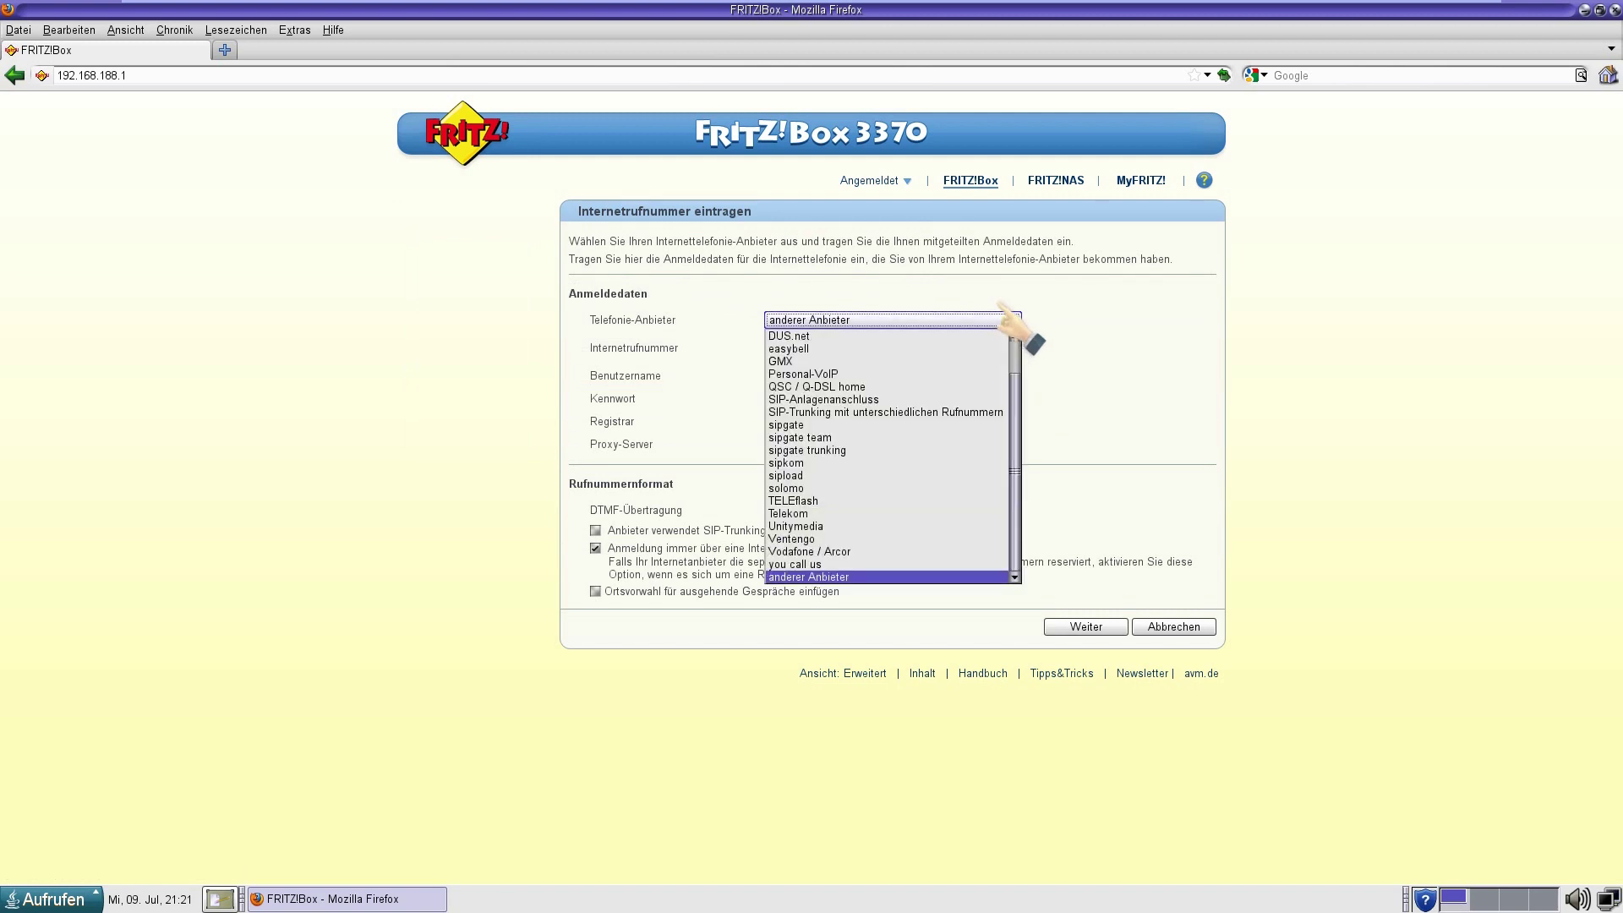
scroll(985, 452, up, 1)
scroll(989, 464, down, 1)
scroll(996, 473, up, 1)
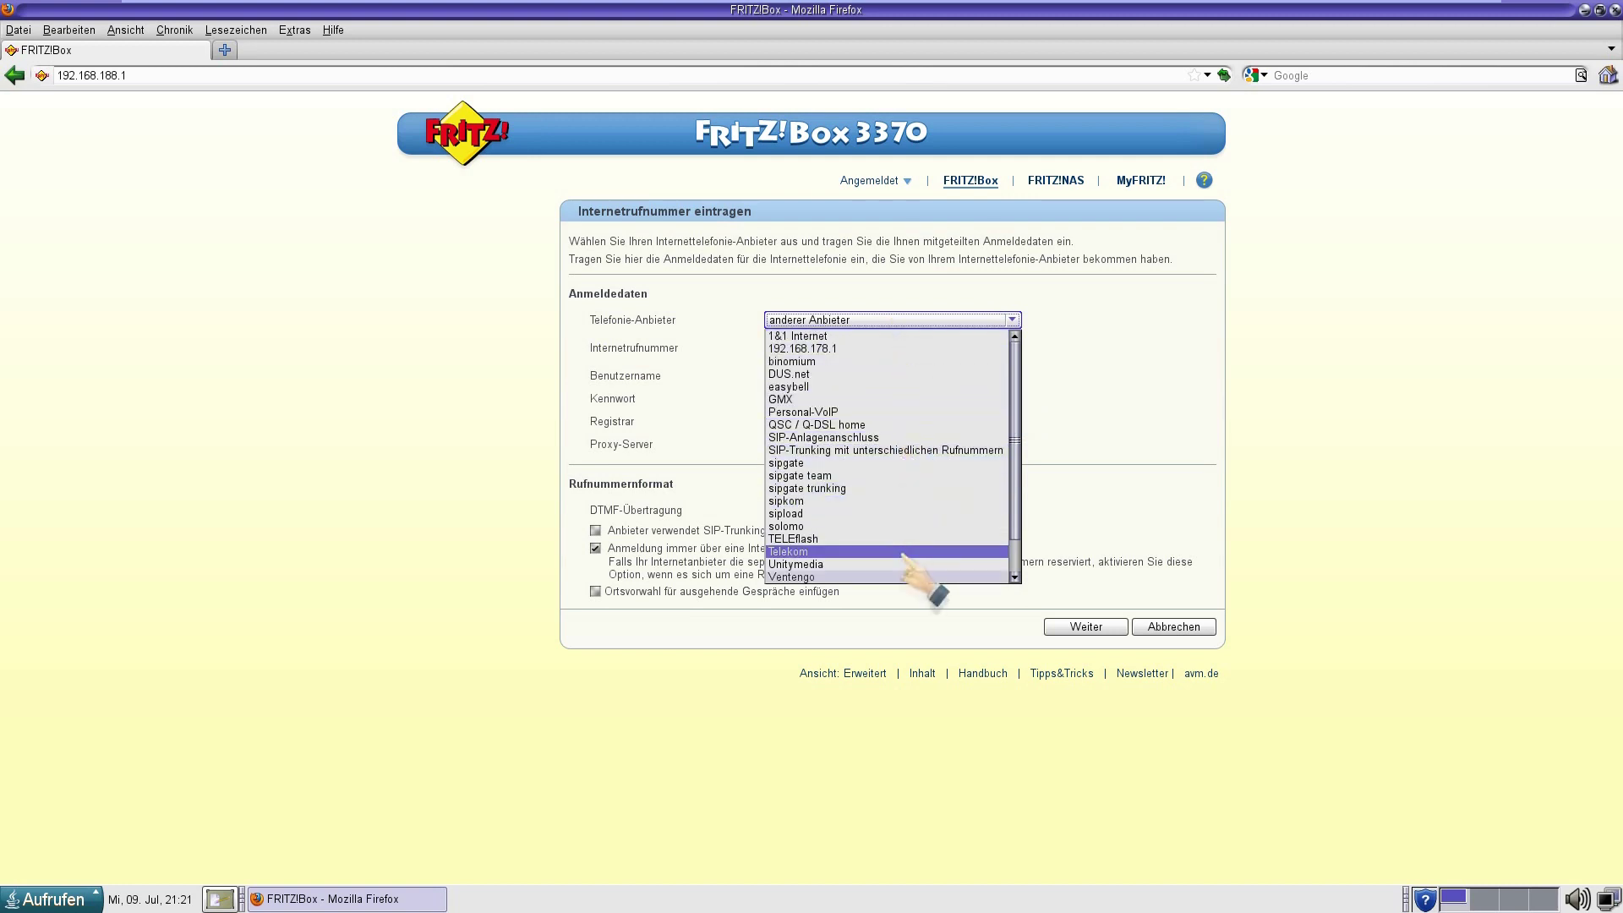
scroll(905, 575, down, 1)
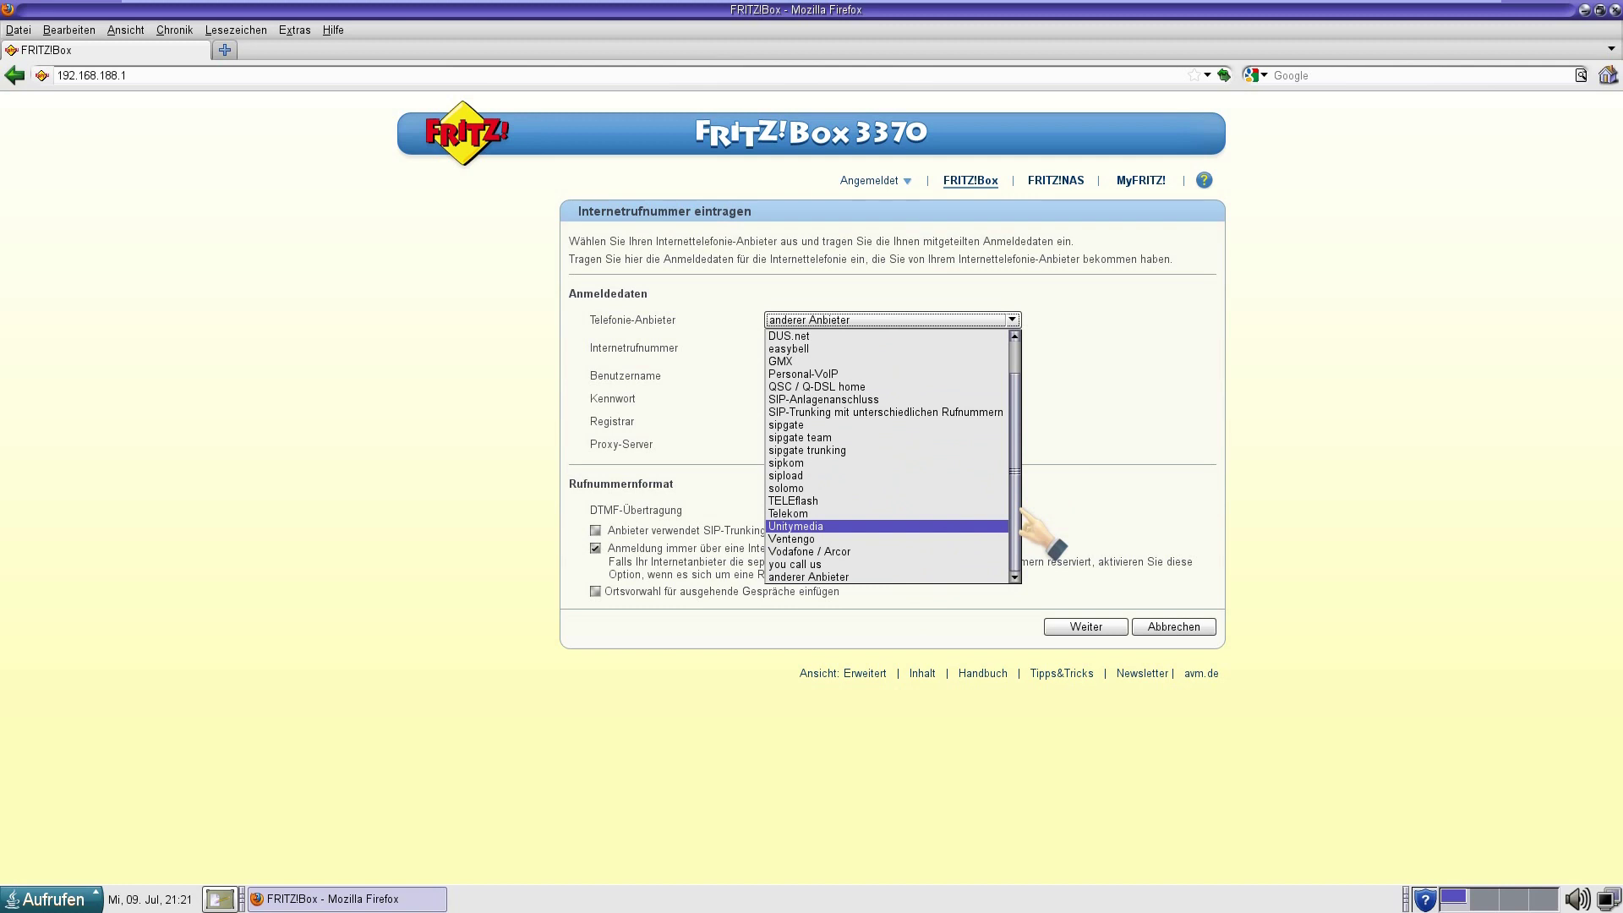
scroll(1019, 482, up, 1)
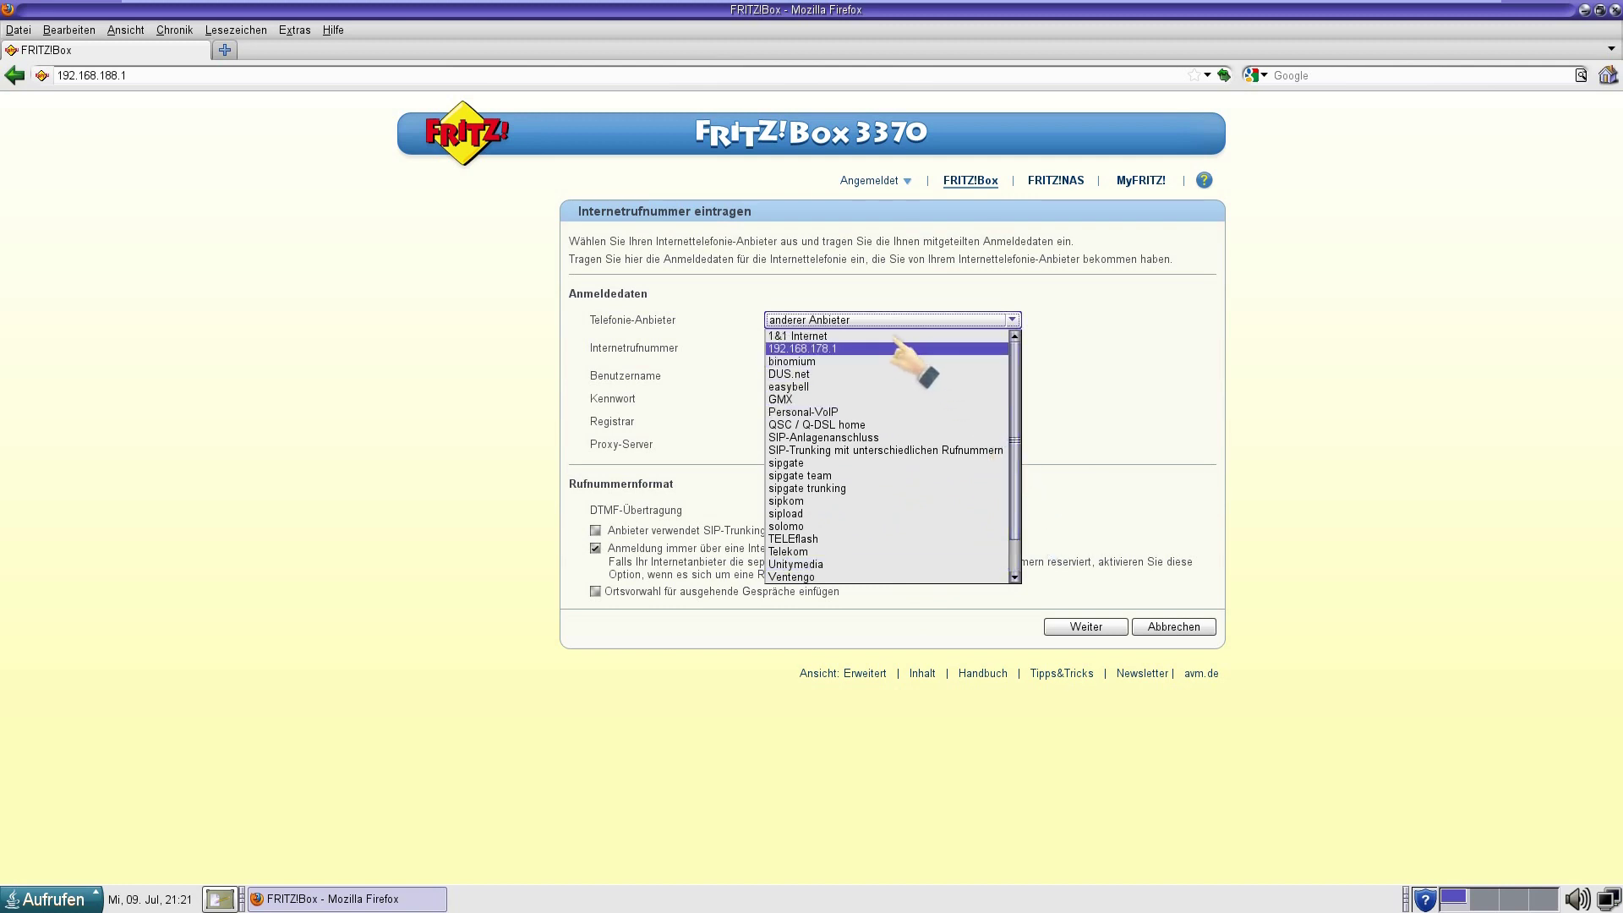
click(942, 706)
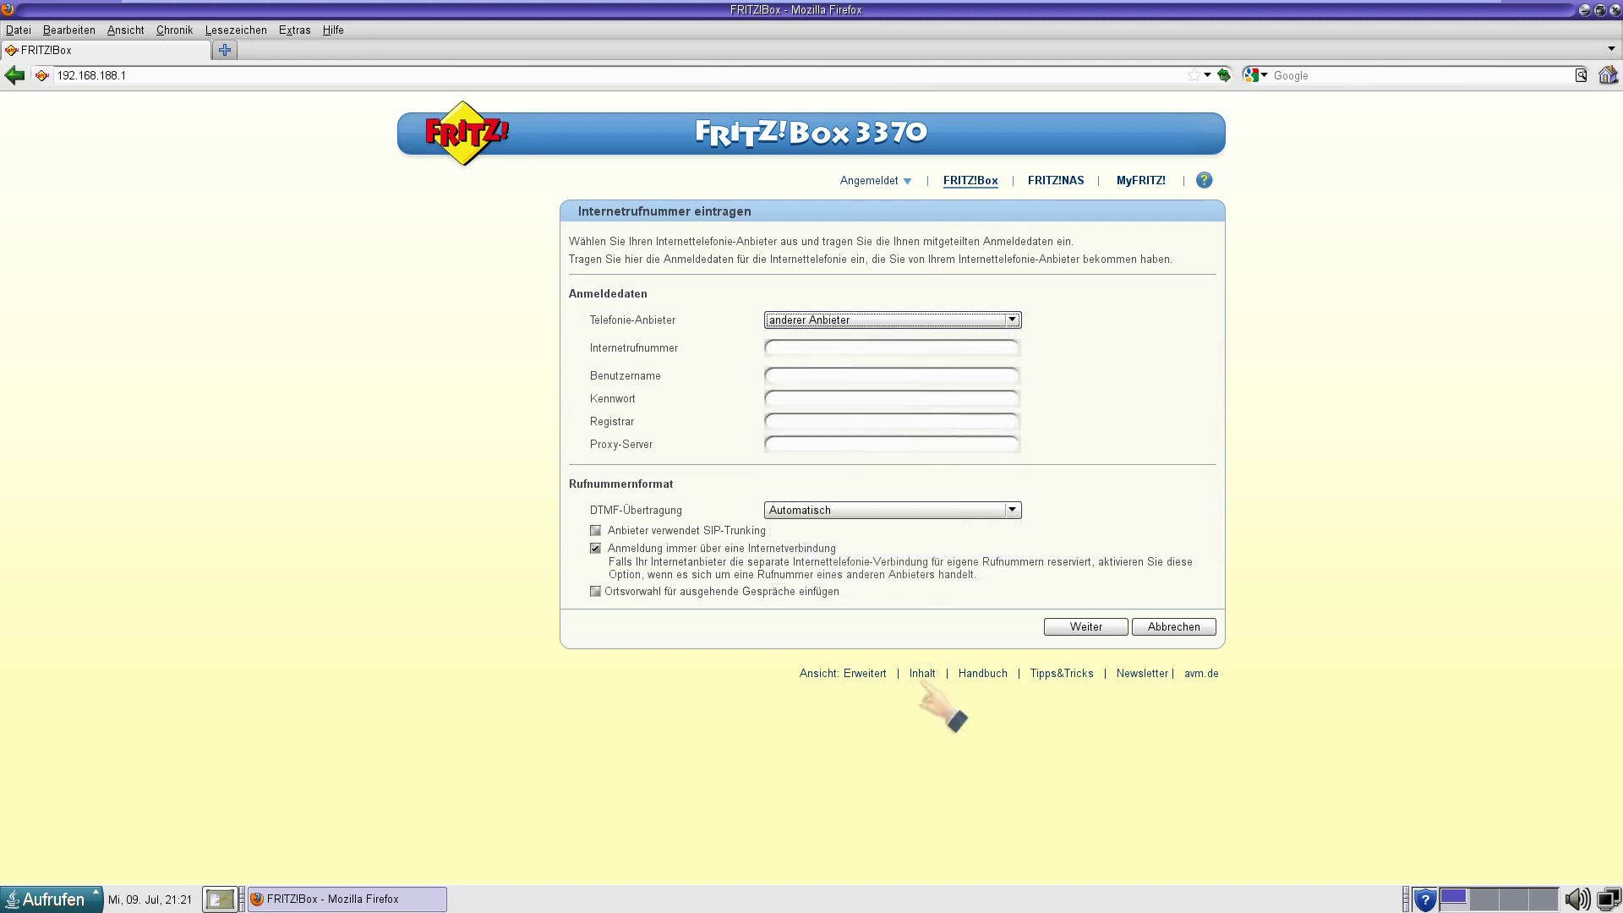
Enter number and username 623, the account password, and registrar 192.168.178.1.
click(974, 345)
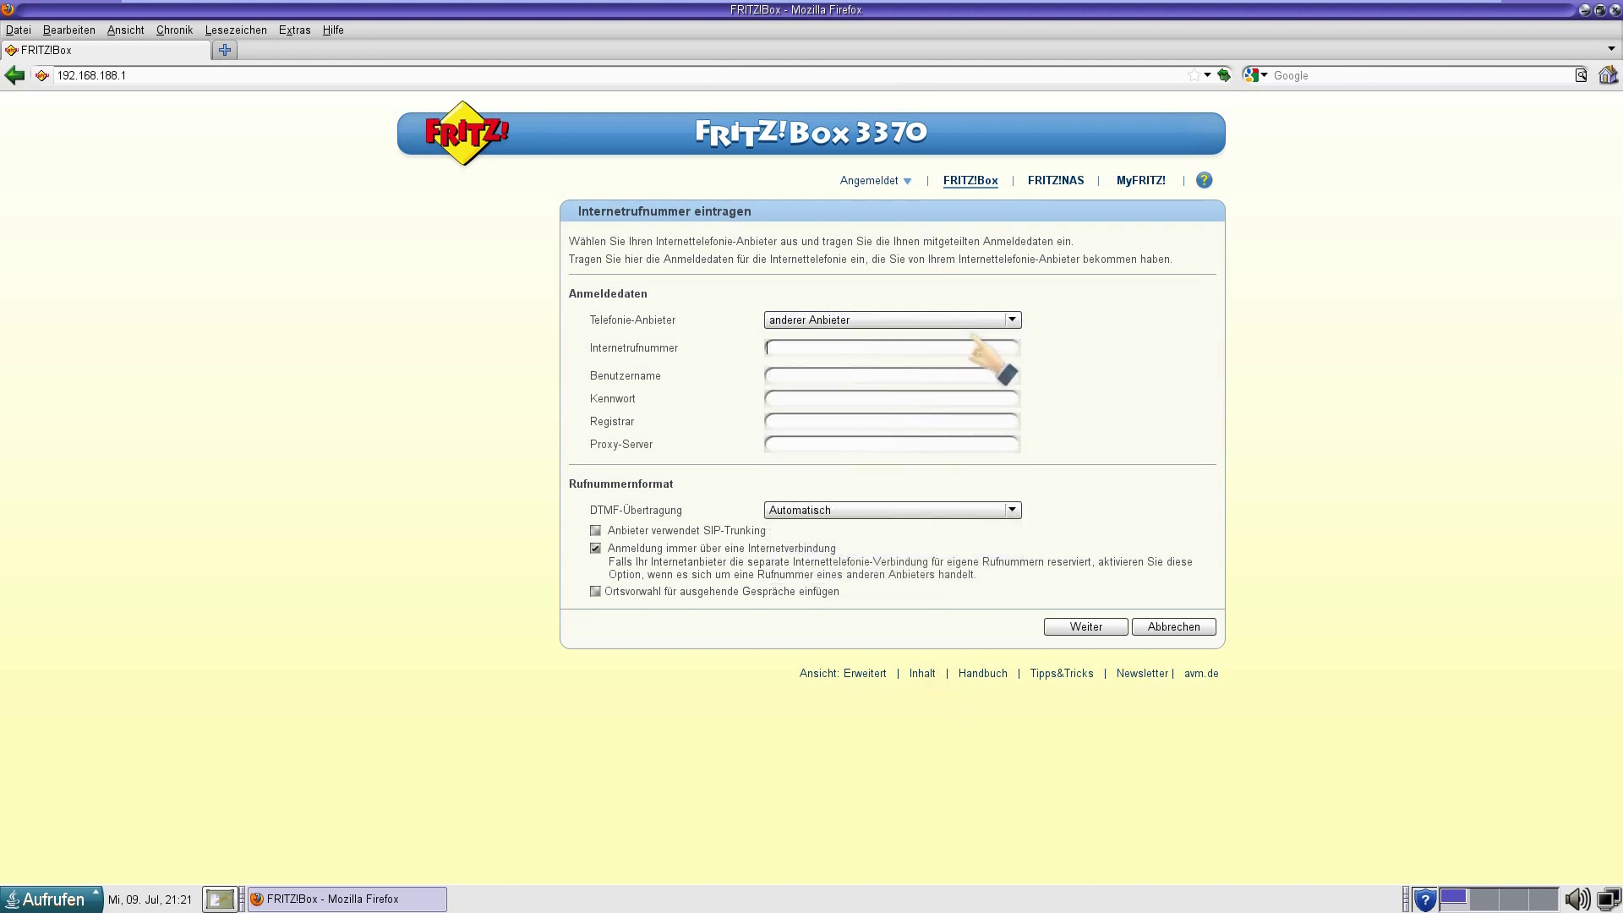
text(623)
click(959, 370)
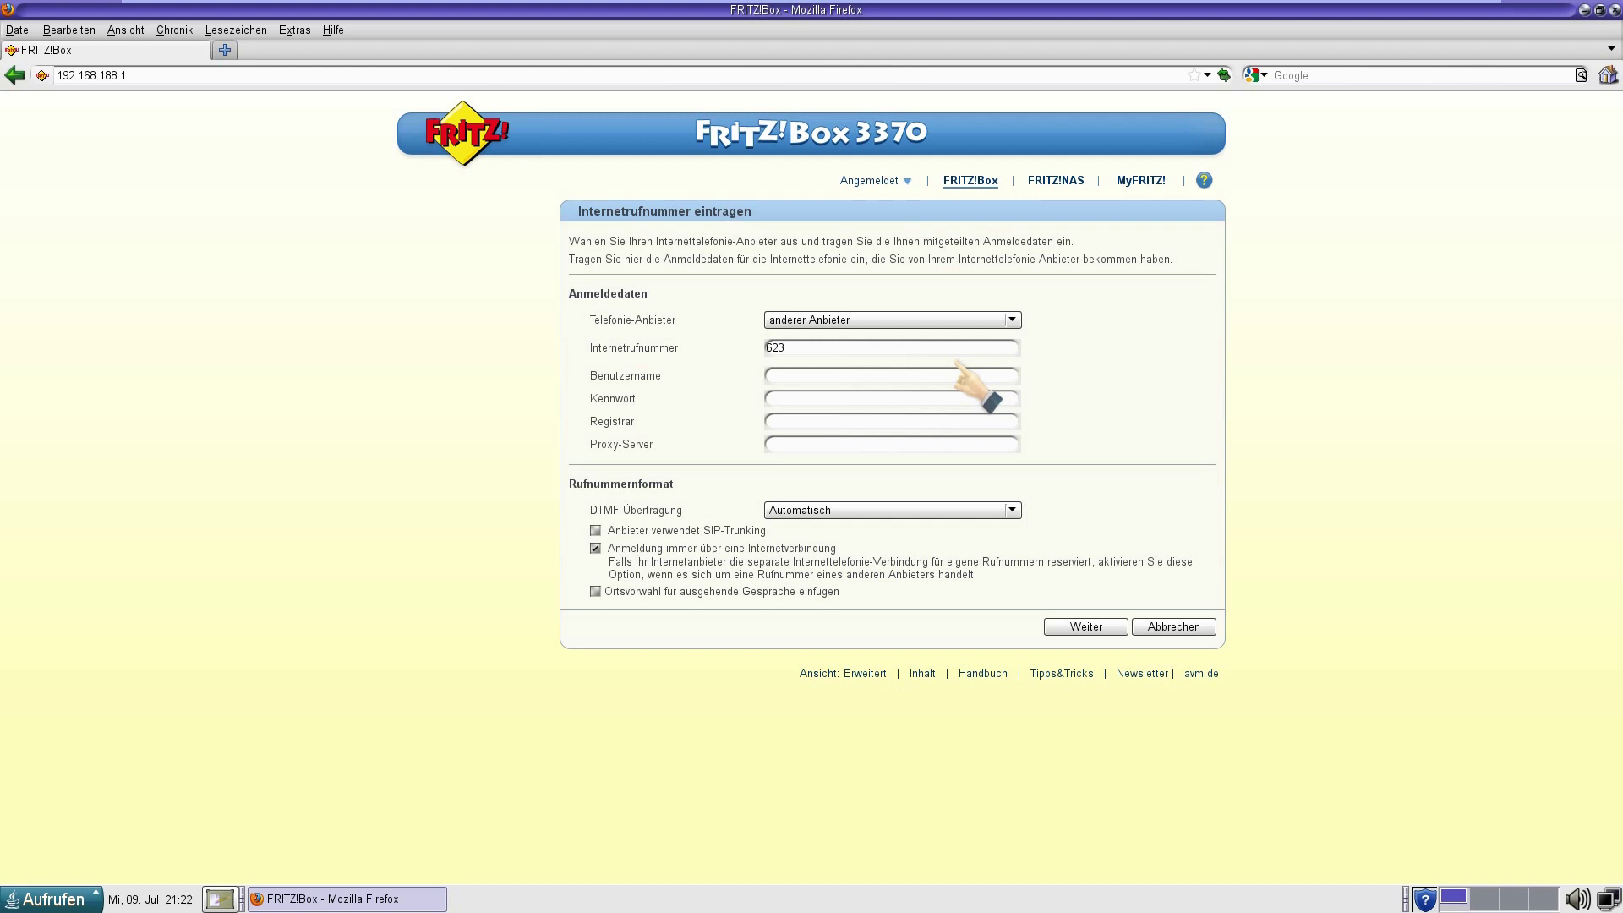
text(623)
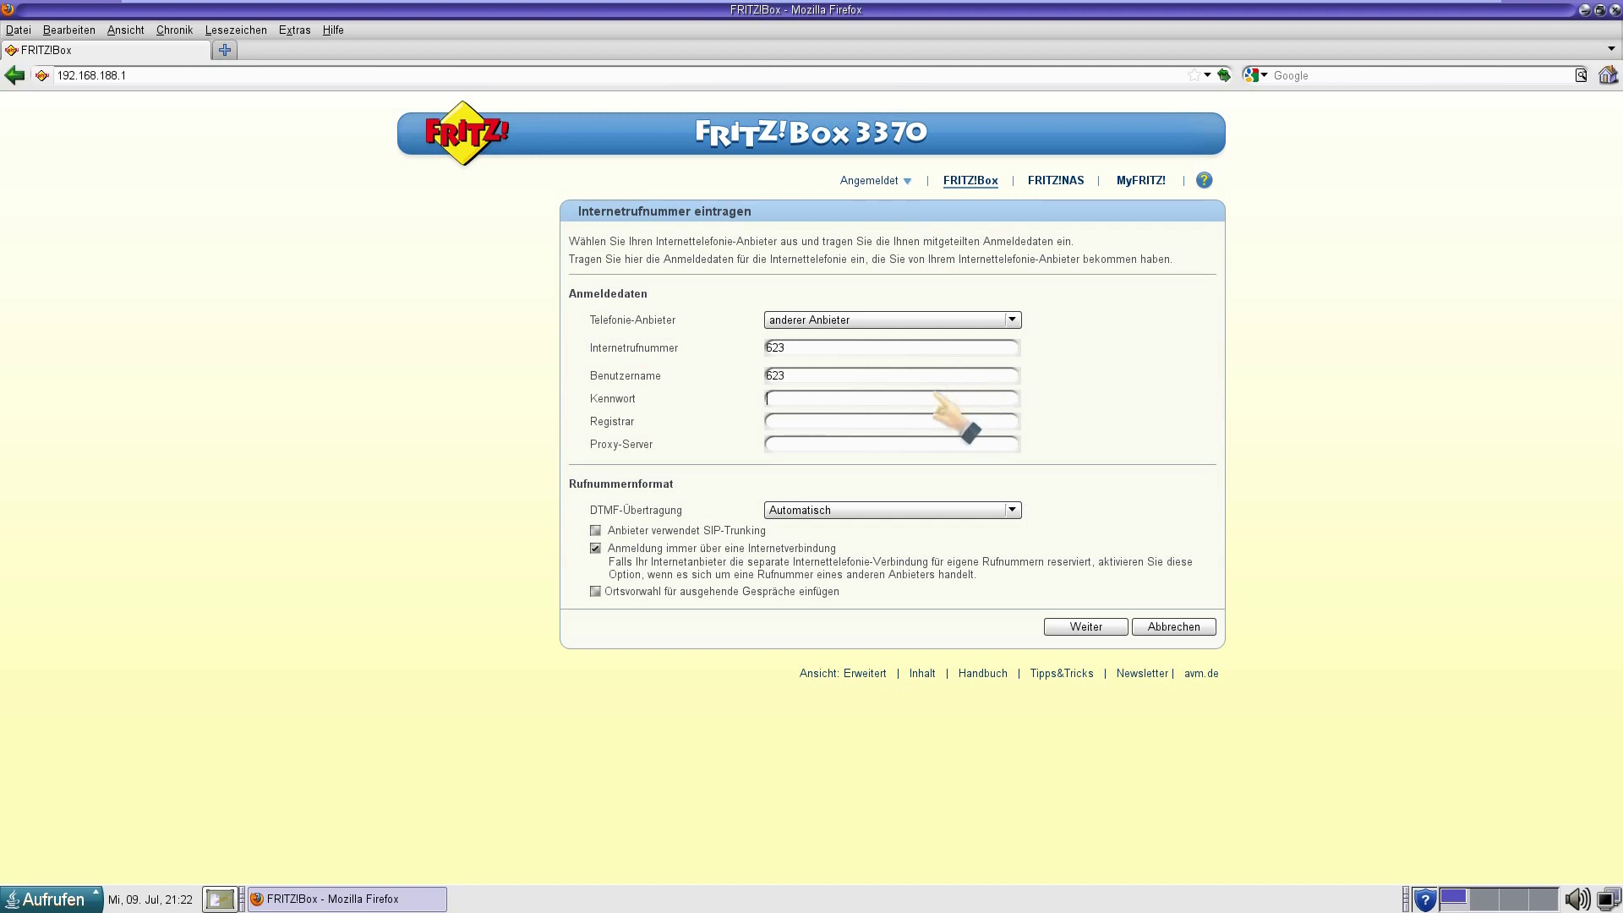
text(1234567)
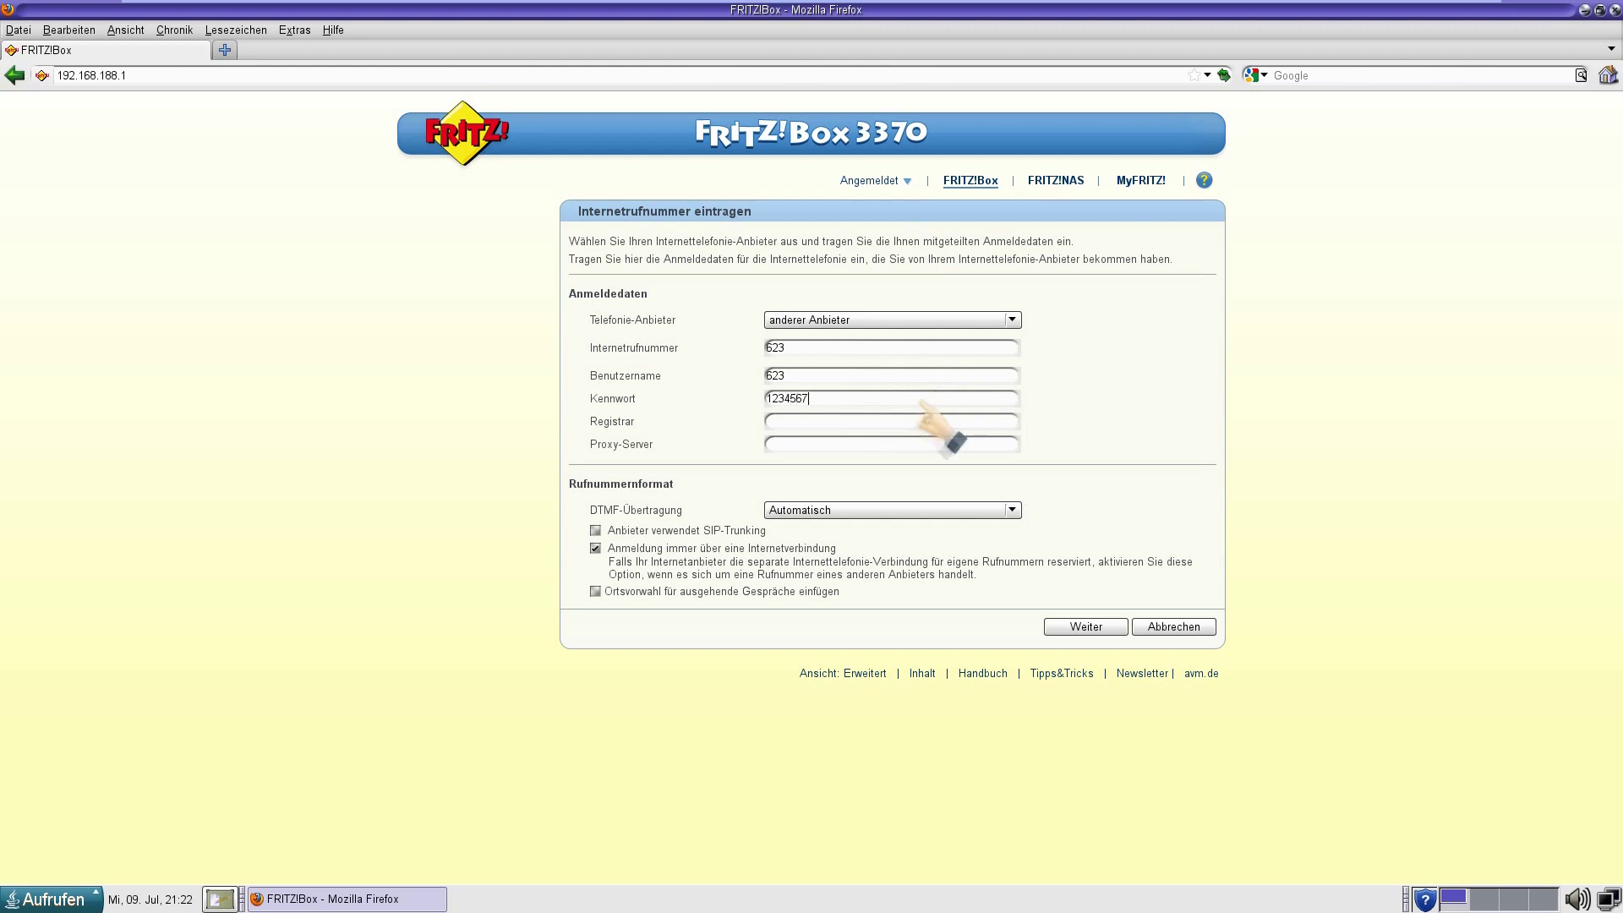
click(909, 415)
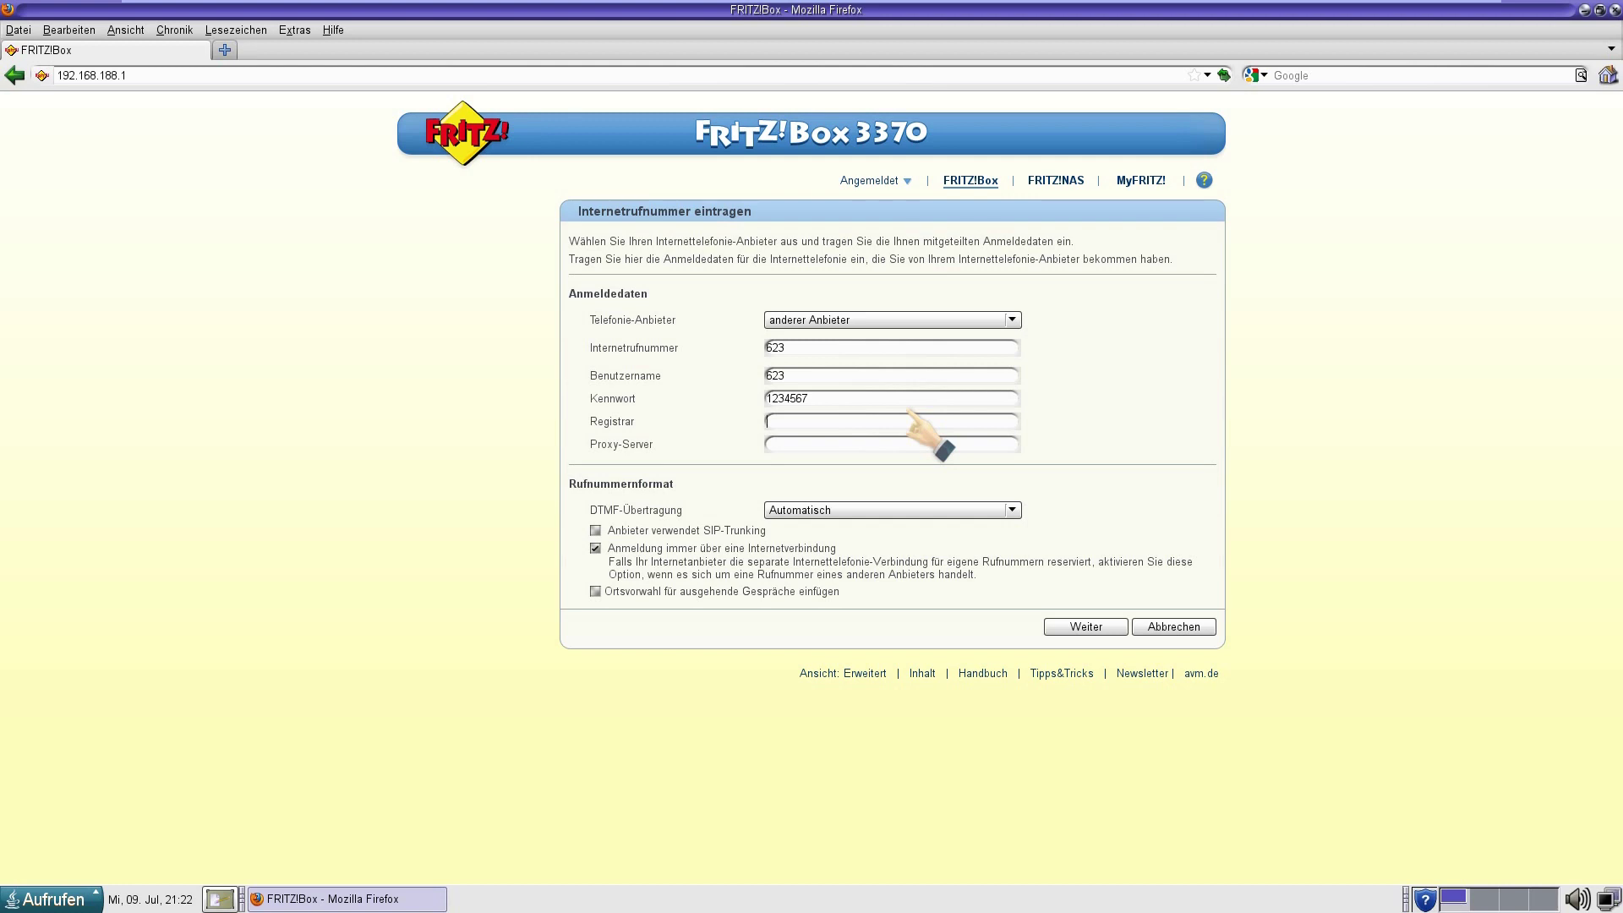
text(192.168.178.1)
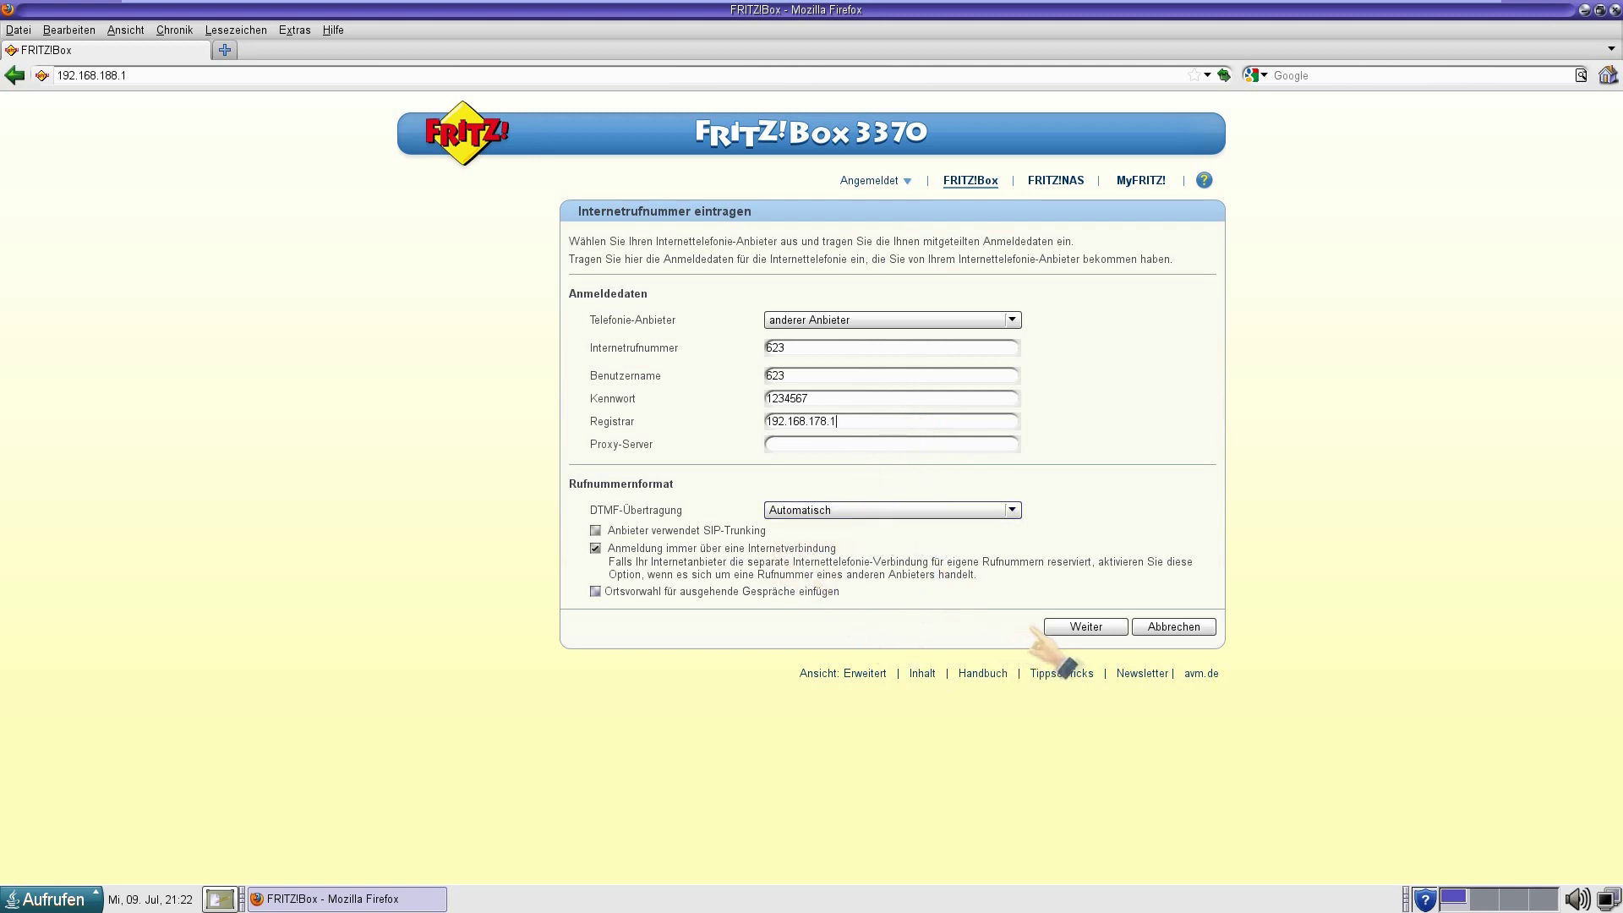
Confirm the summary for number 623 and save it, starting the telephony check.
click(1062, 626)
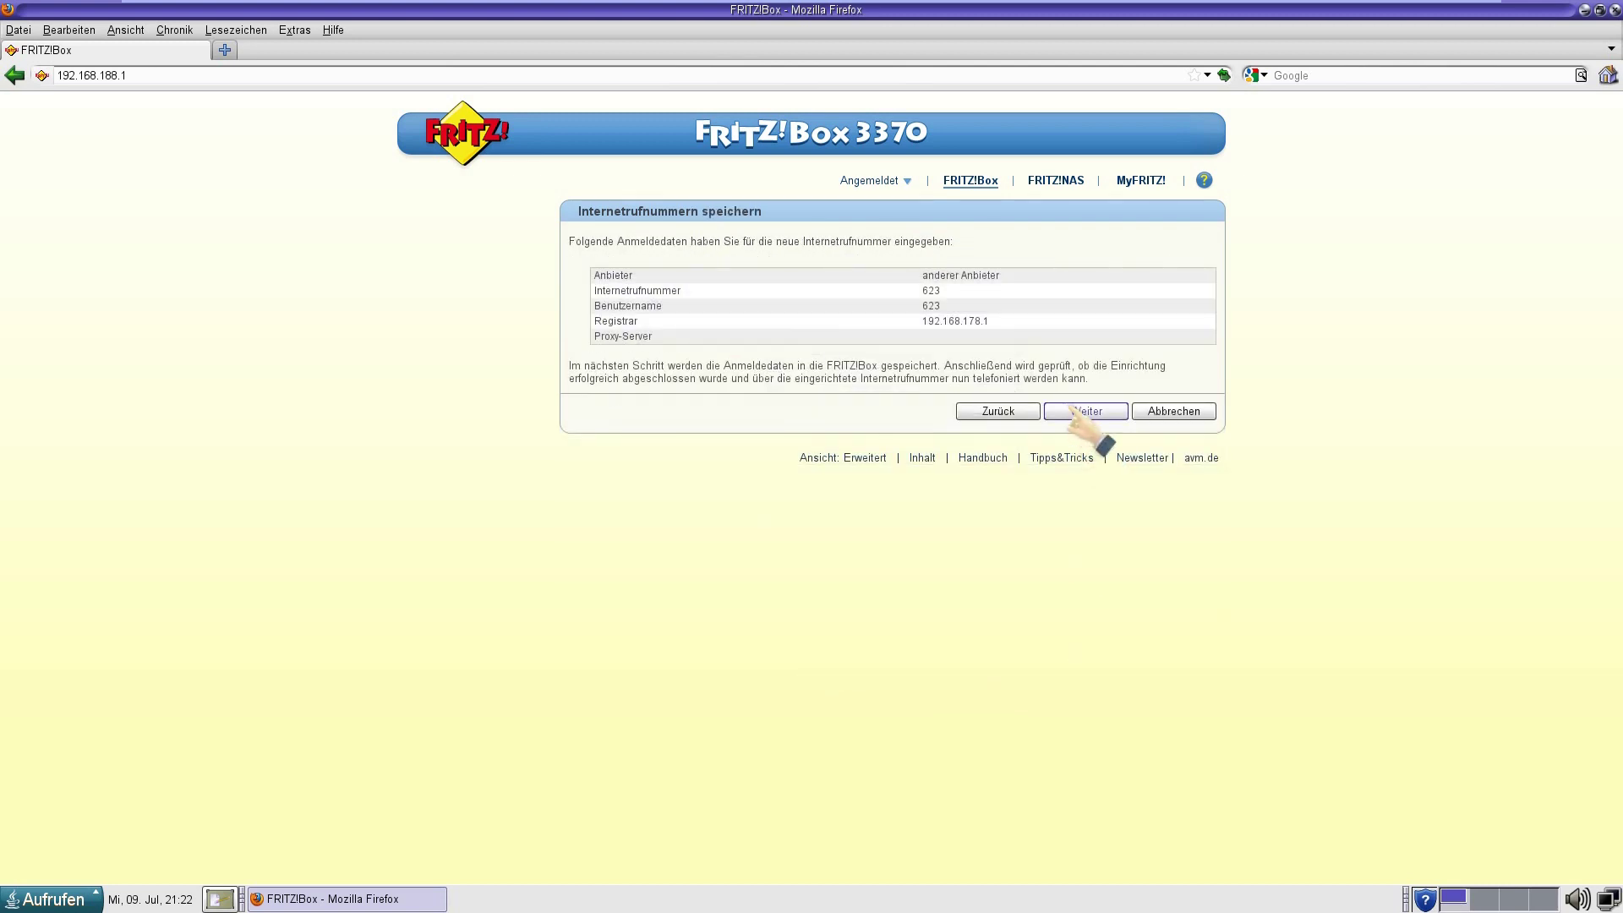
click(1076, 411)
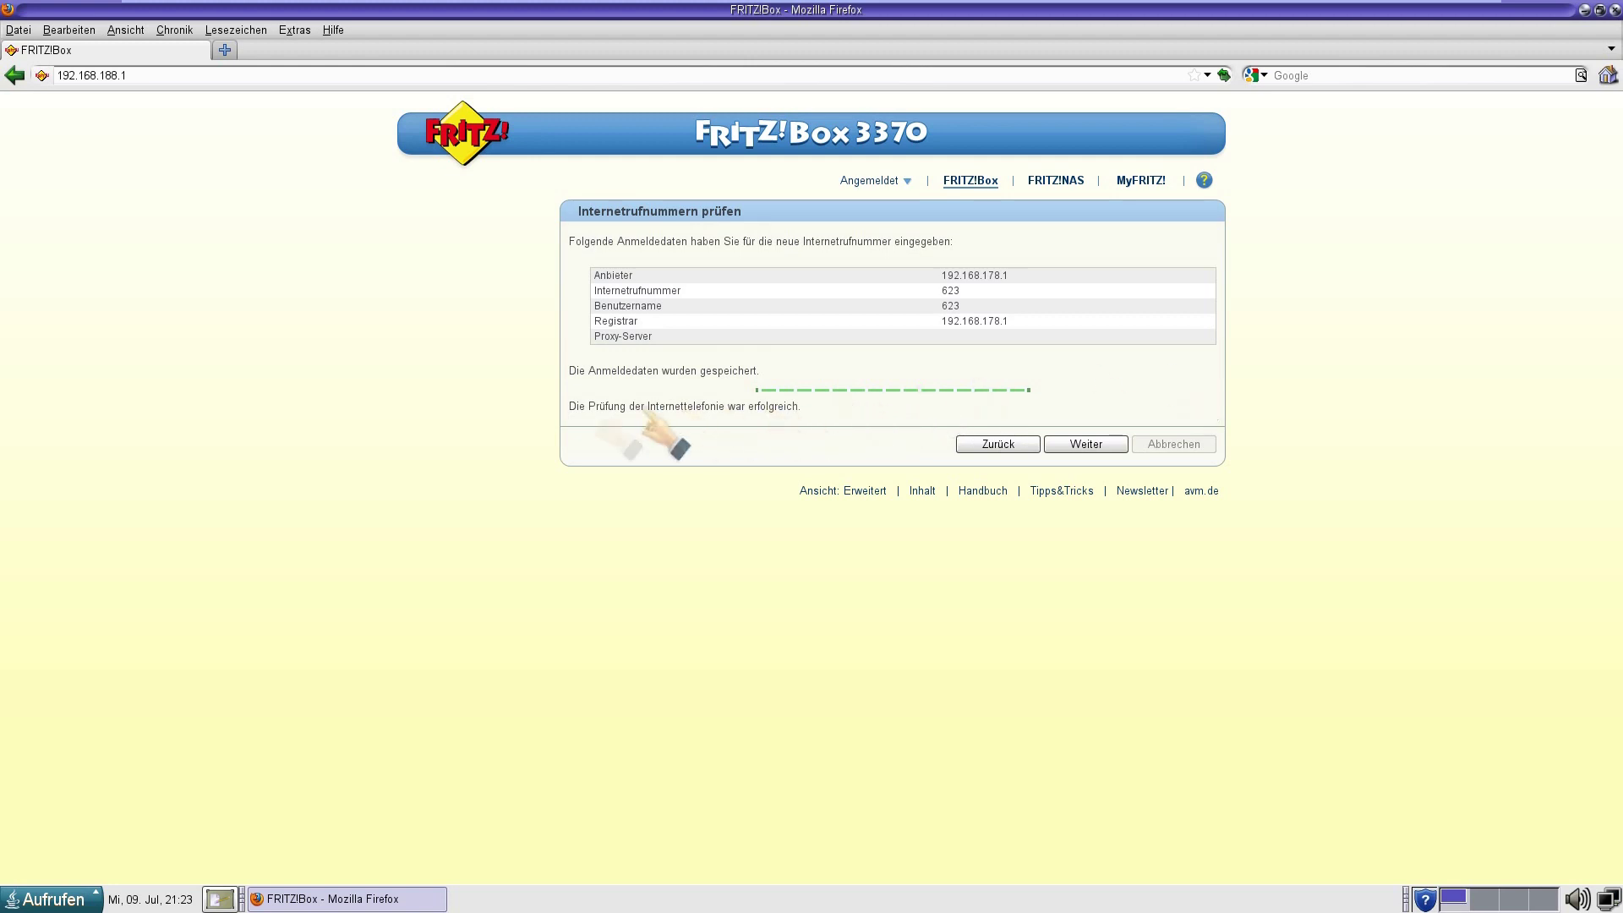
Acknowledge the successful check and return to the list showing 621, 622 and 623.
triple_click(571, 414)
click(592, 558)
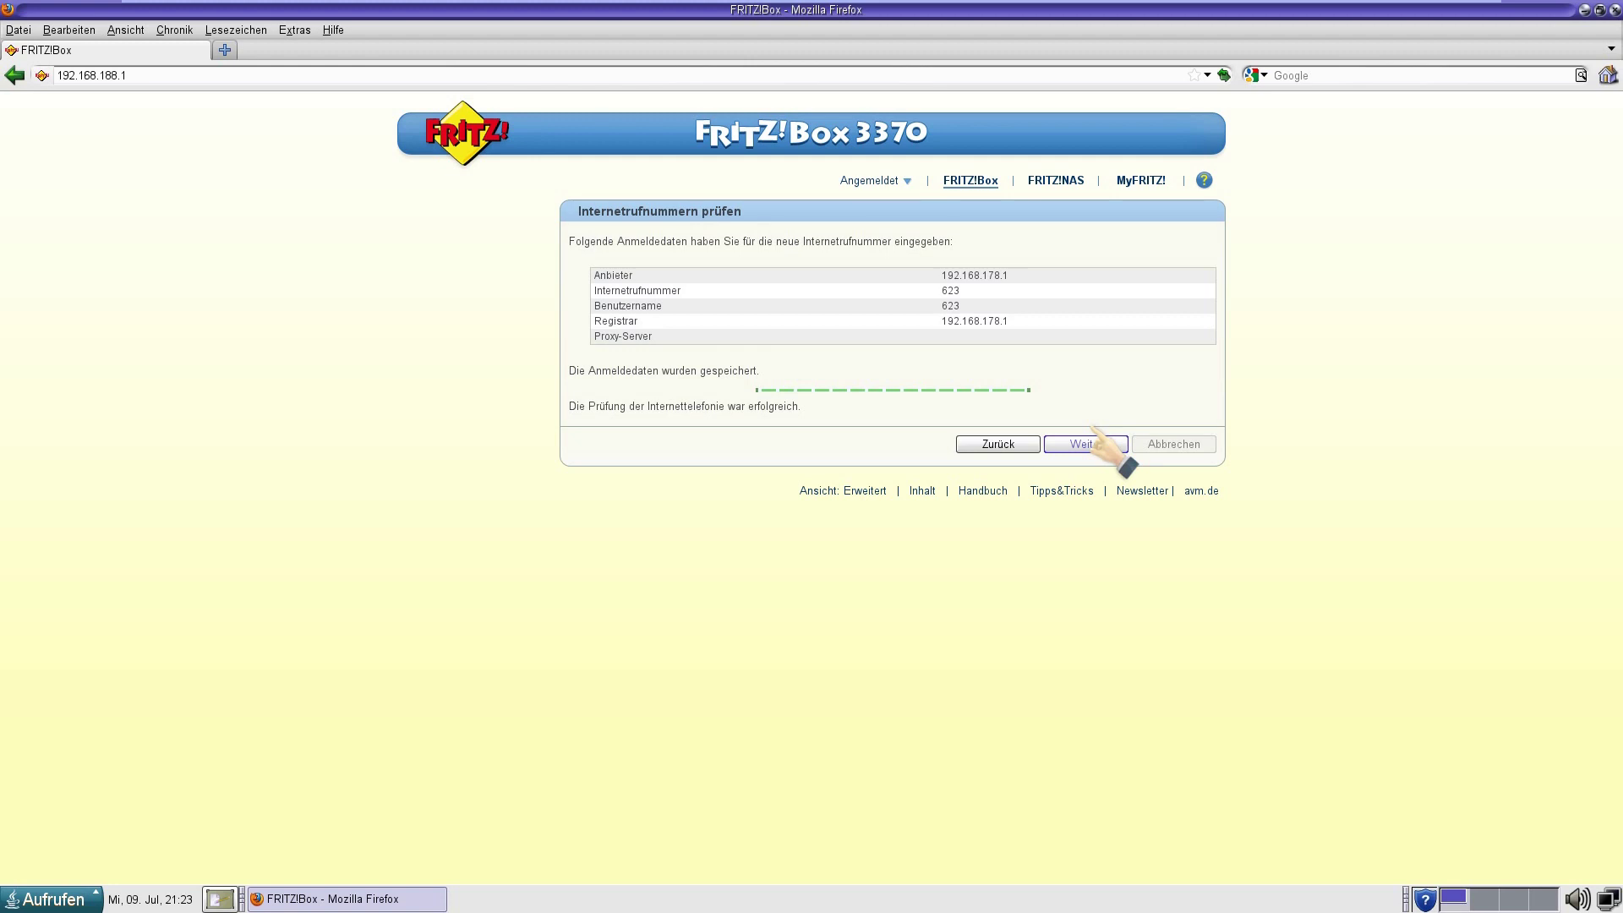
click(1093, 433)
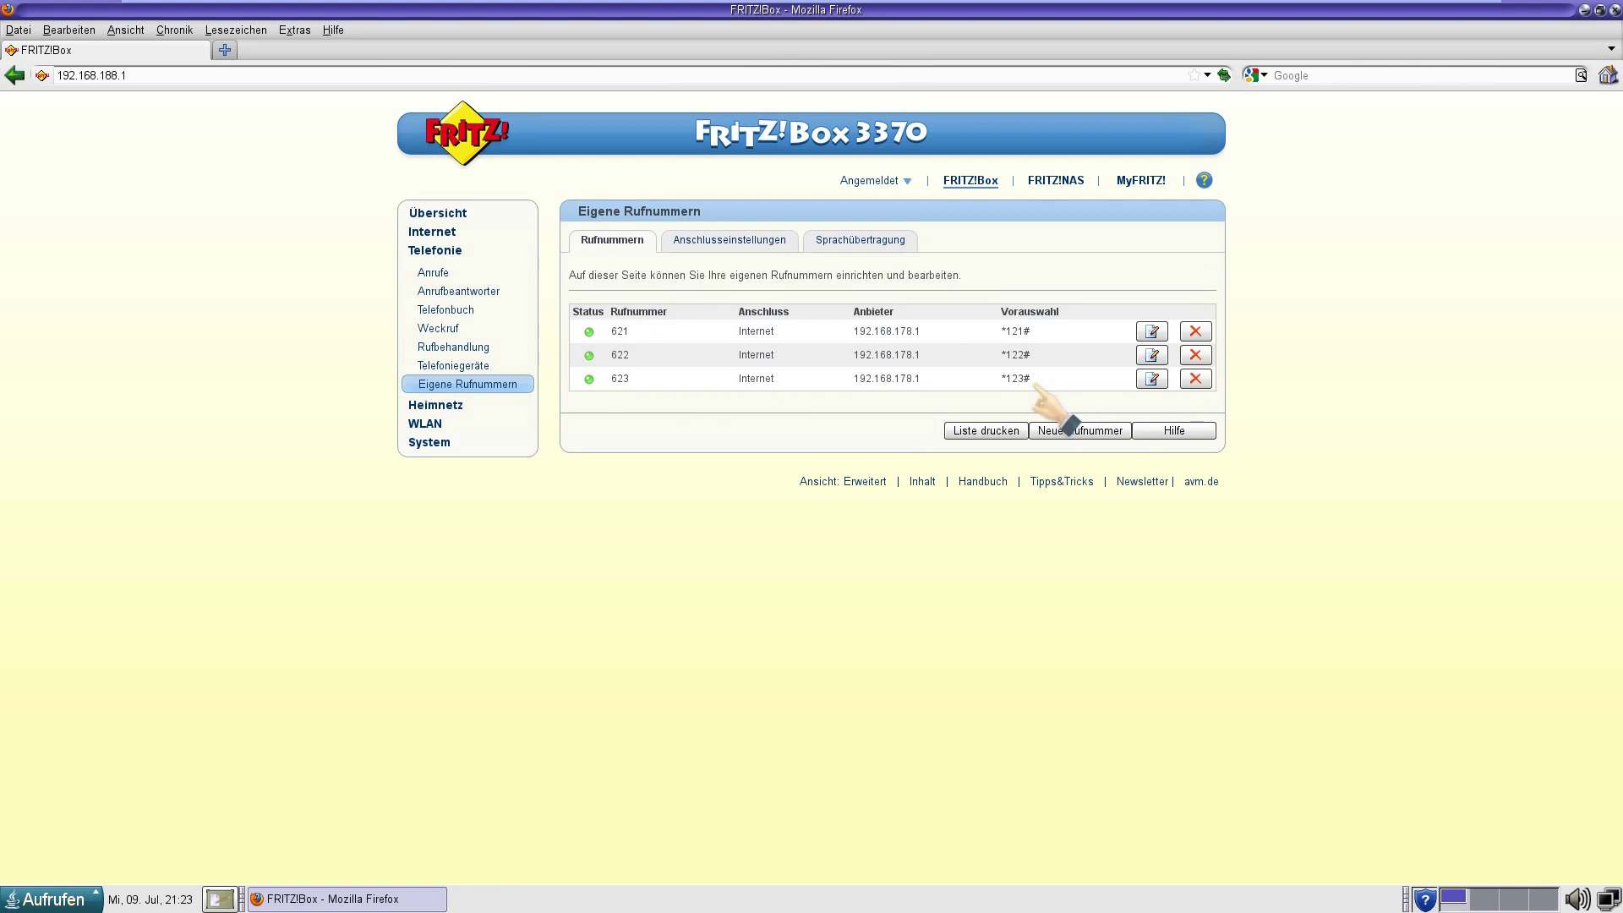
double_click(620, 378)
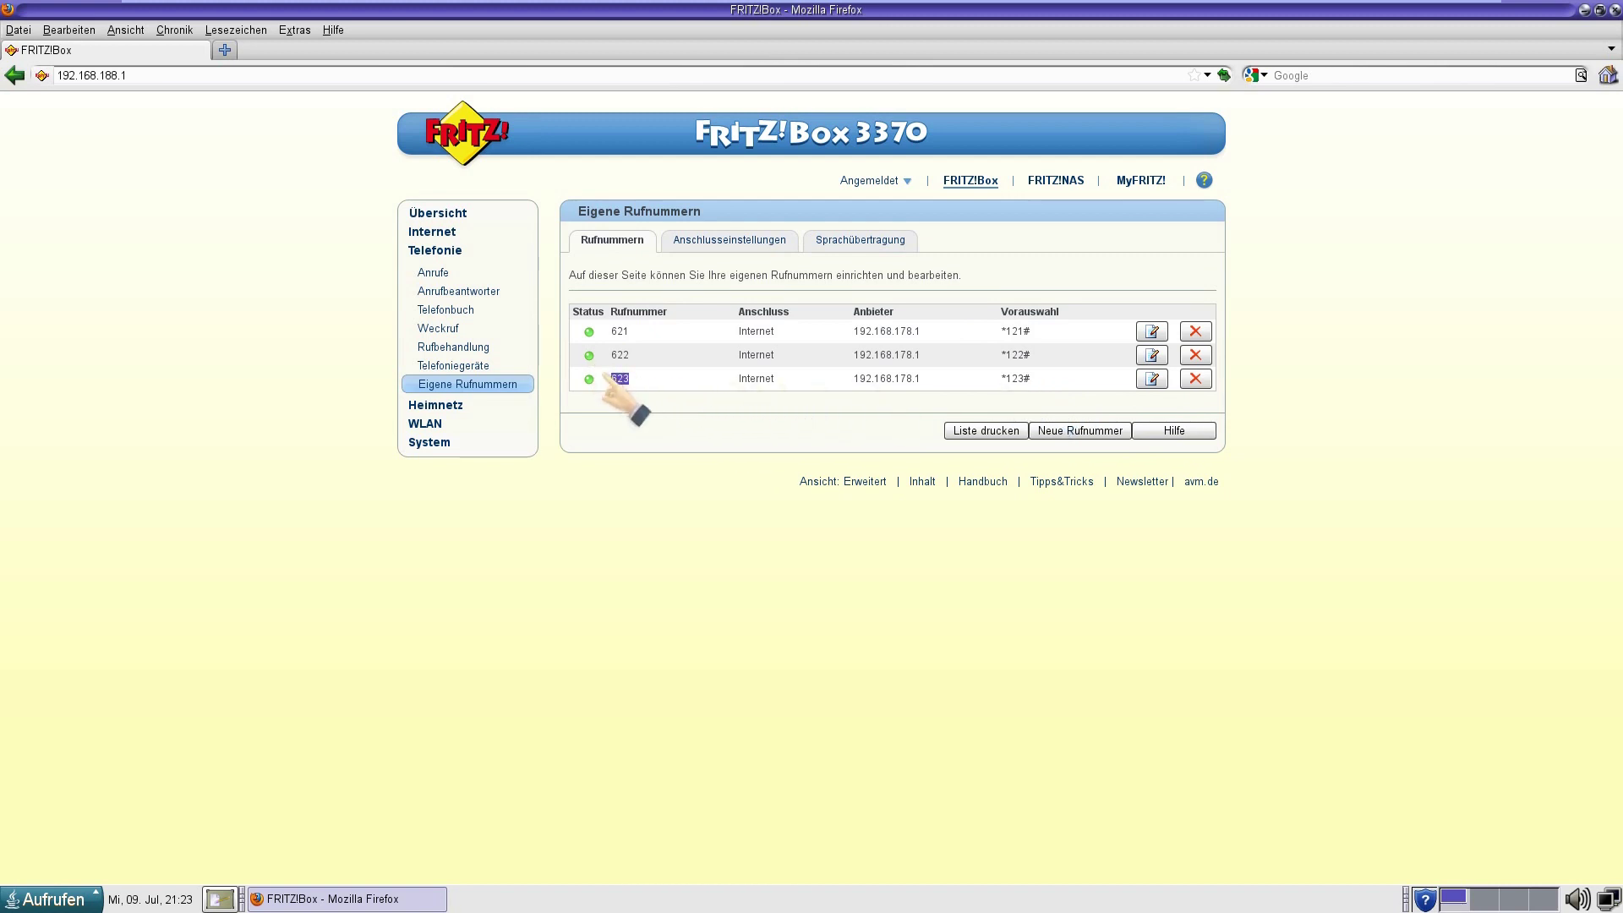
click(606, 381)
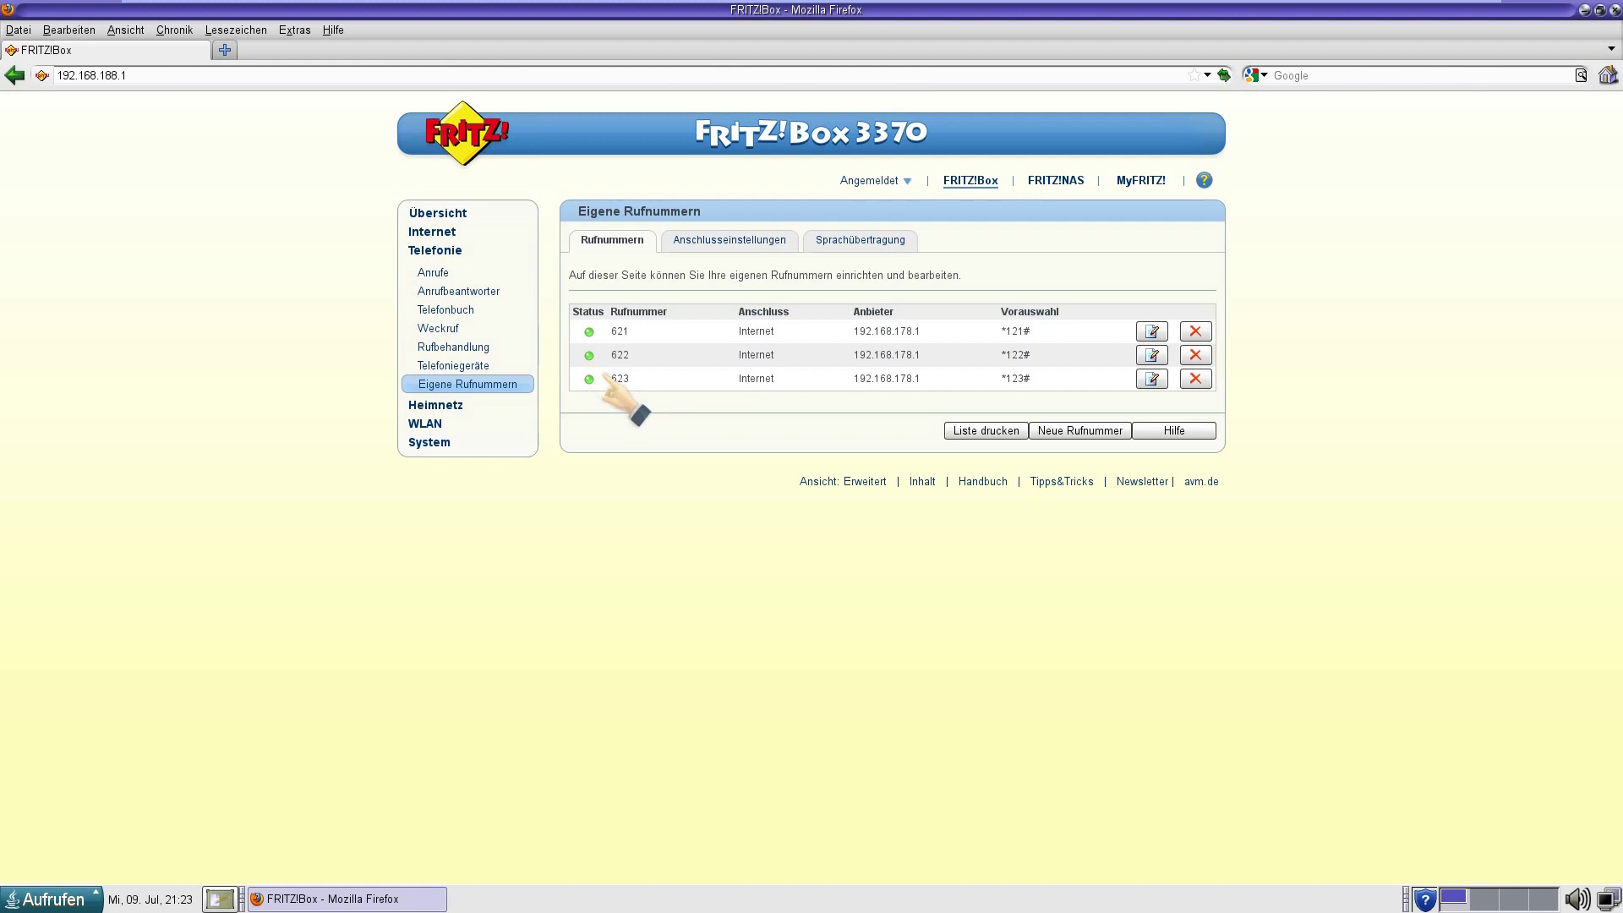